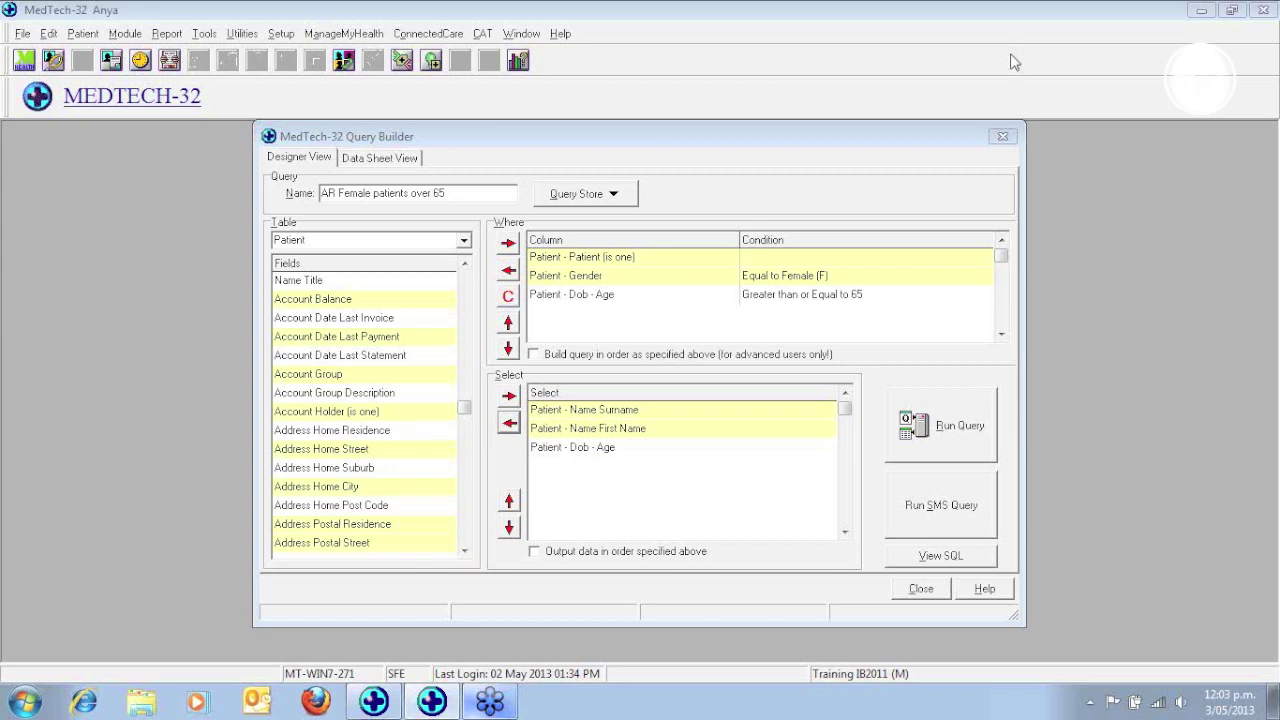
# - Run the query "AR Female patients over 65" to view its results, and return to the query design
pyautogui.click(957, 450)
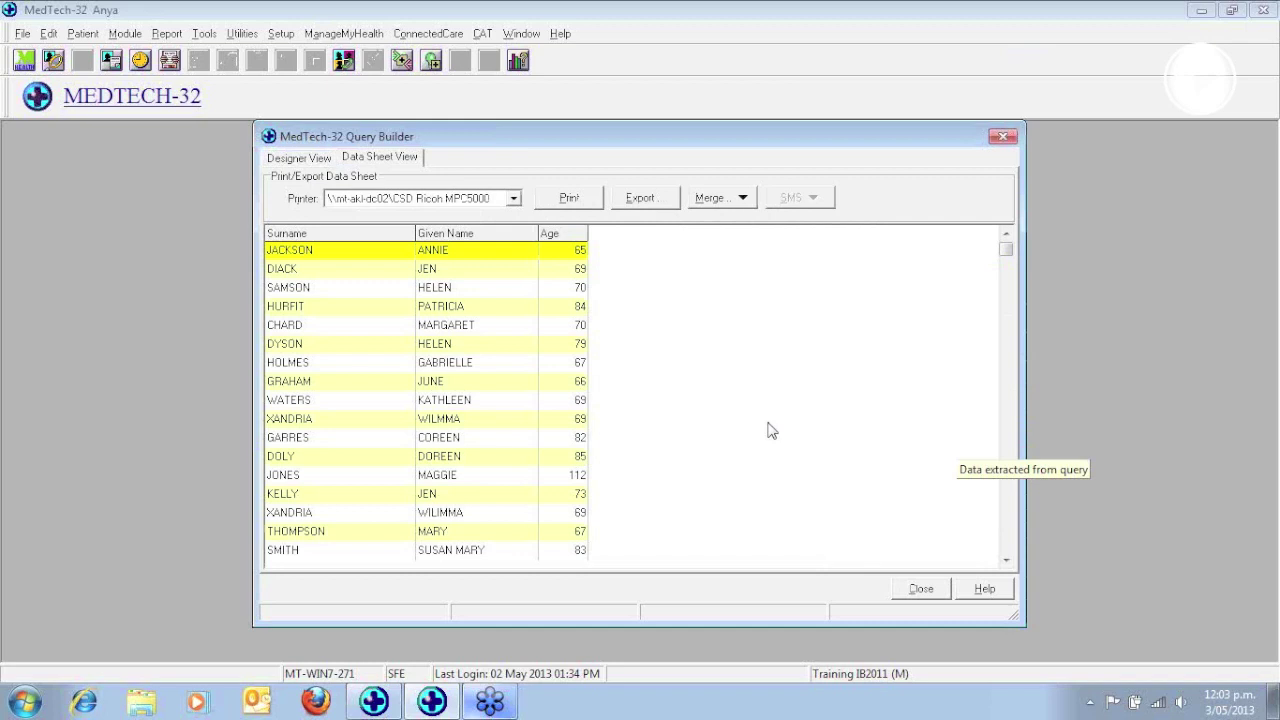
pyautogui.click(297, 159)
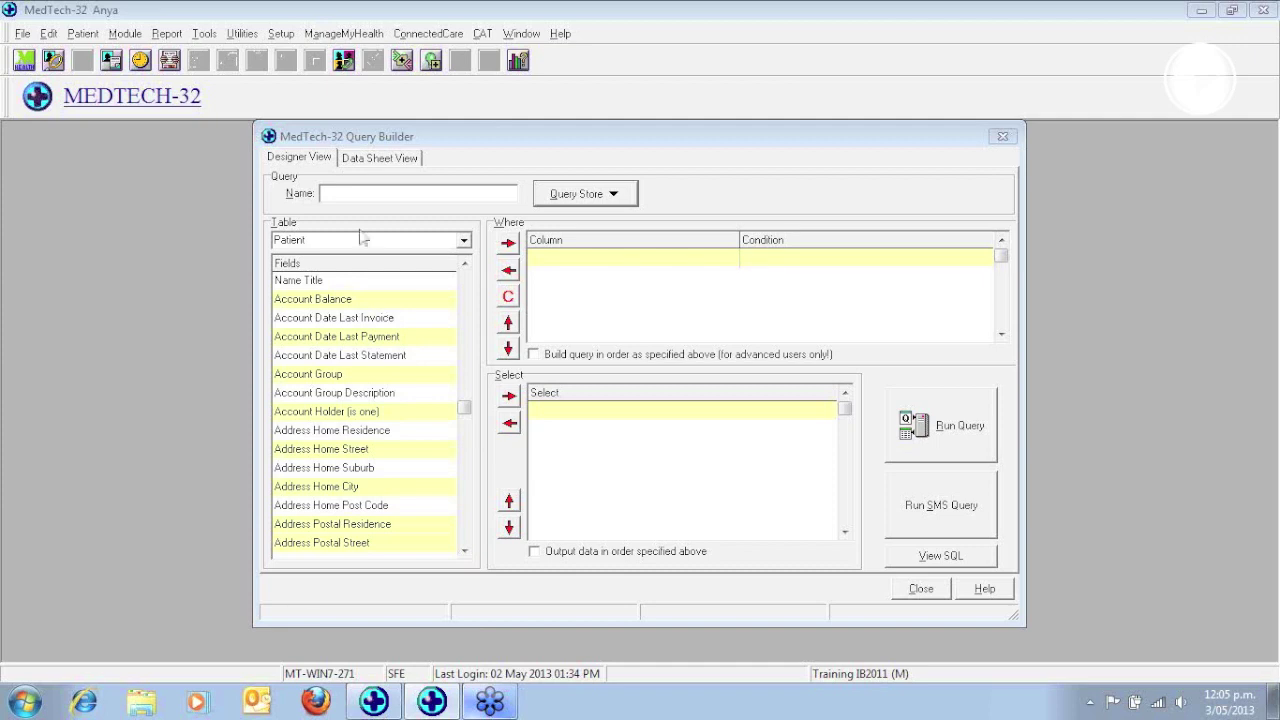
# - Name the new blank query "AR Diabetes count"
pyautogui.click(353, 193)
pyautogui.write('A')
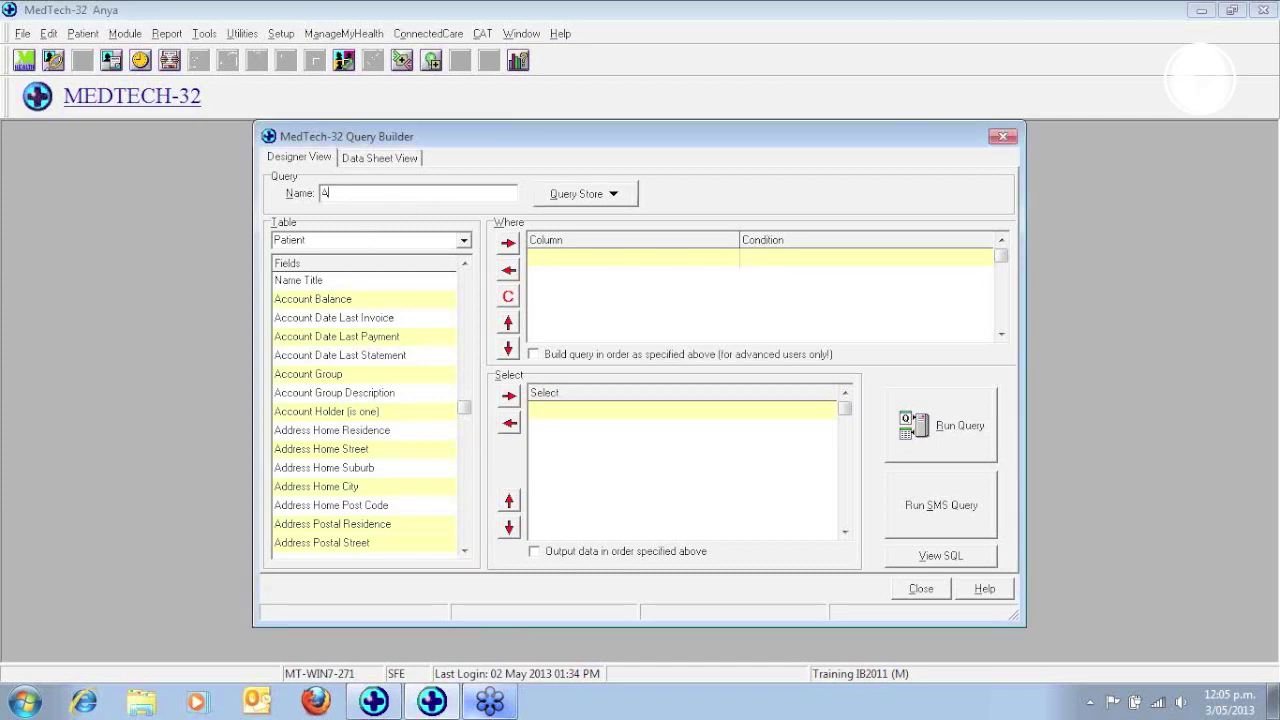
pyautogui.write('R Diabetes coun')
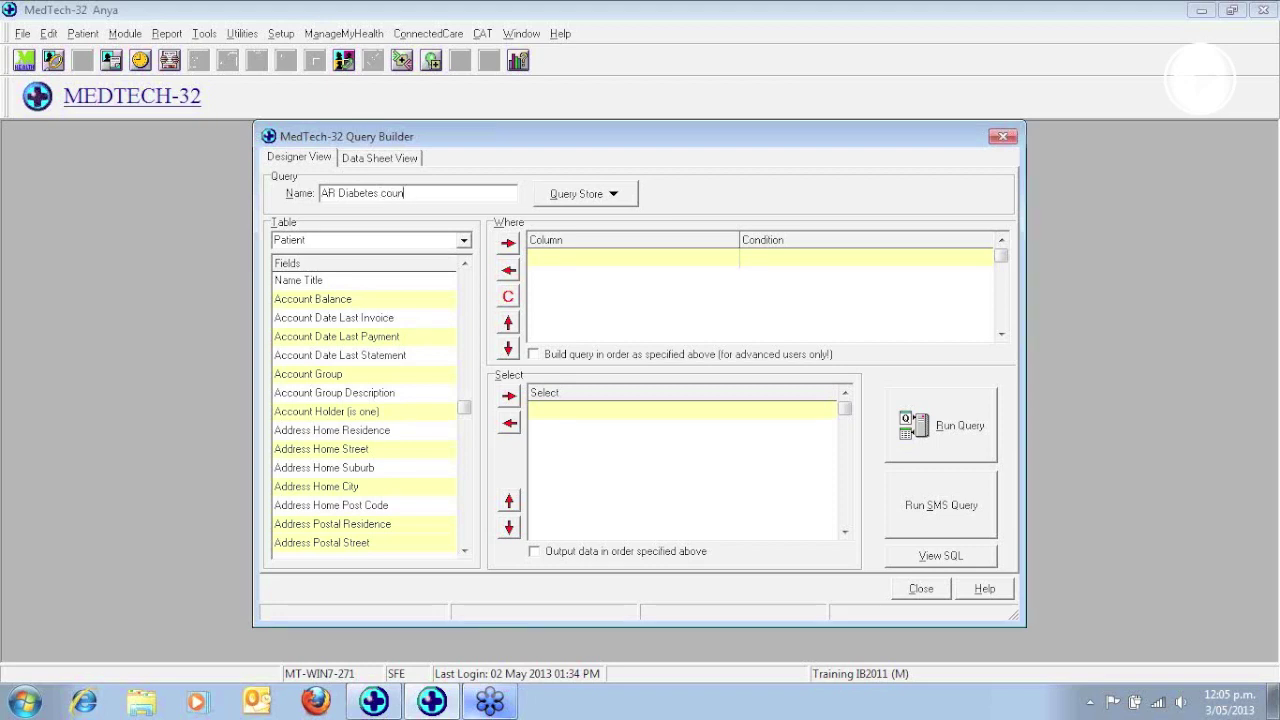
pyautogui.write('t')
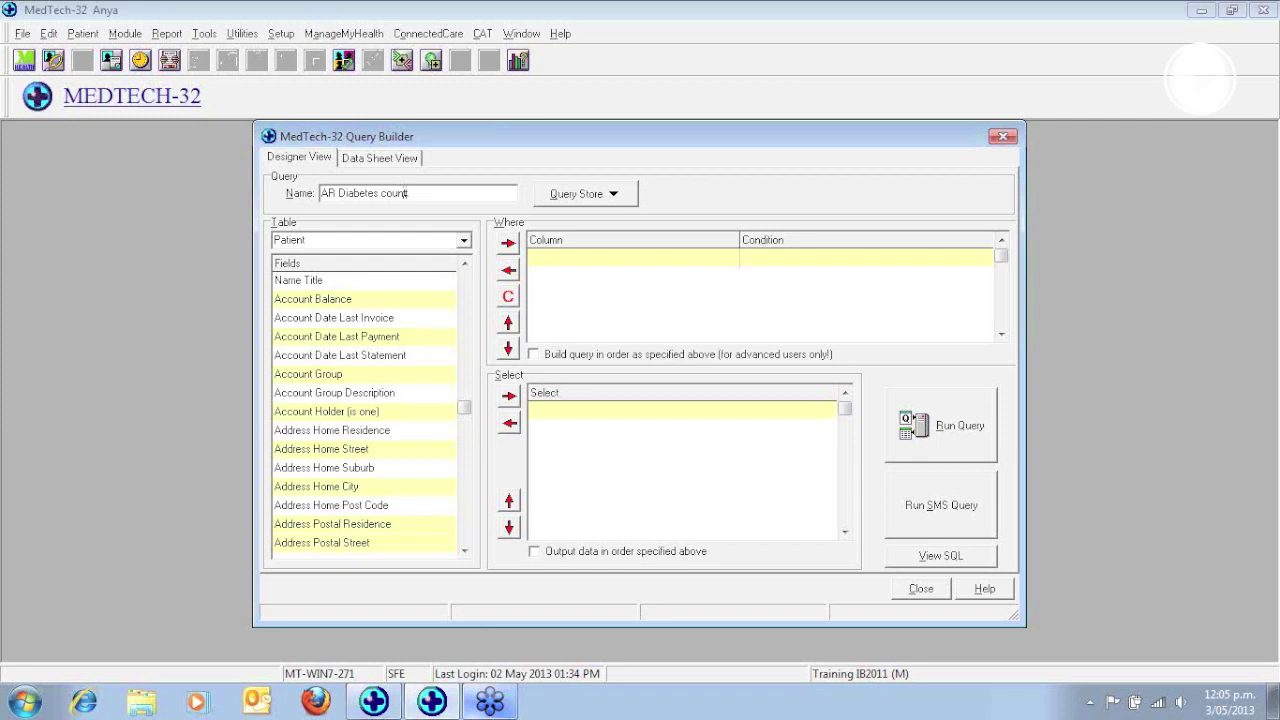
# - Add Date of Classification and Read Code from the Classifications table as Where conditions
pyautogui.click(464, 241)
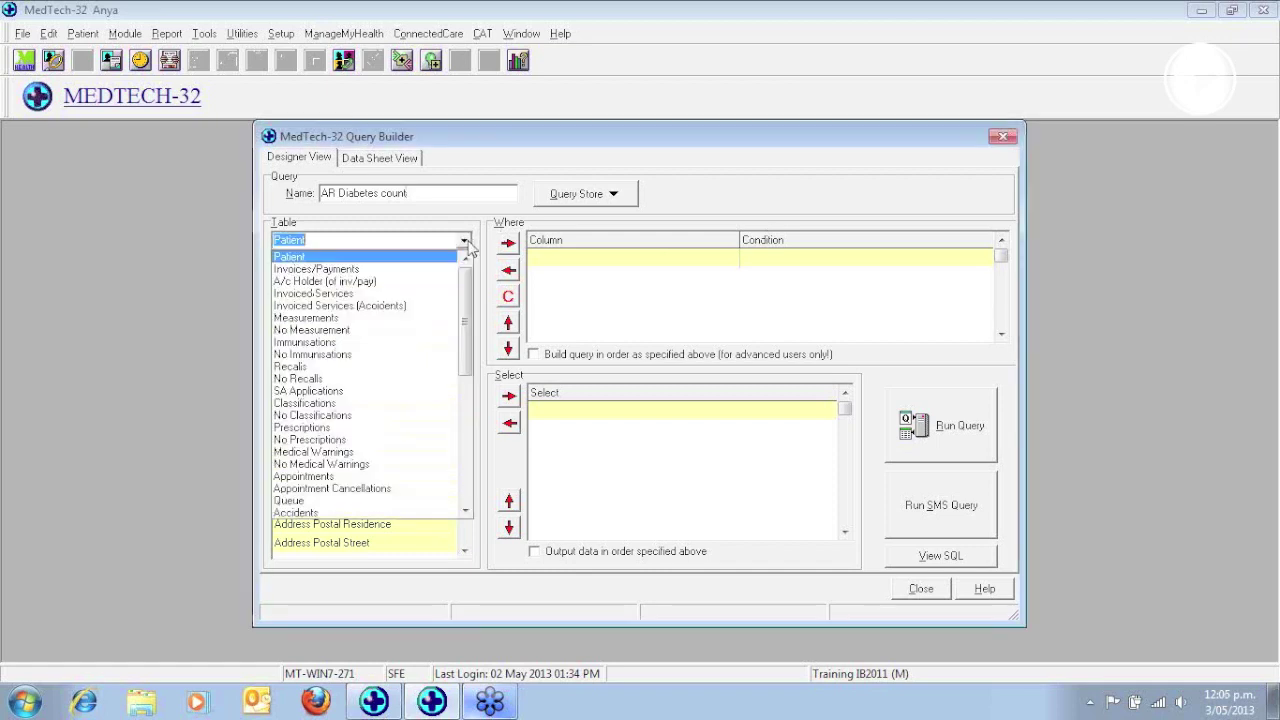
pyautogui.click(331, 405)
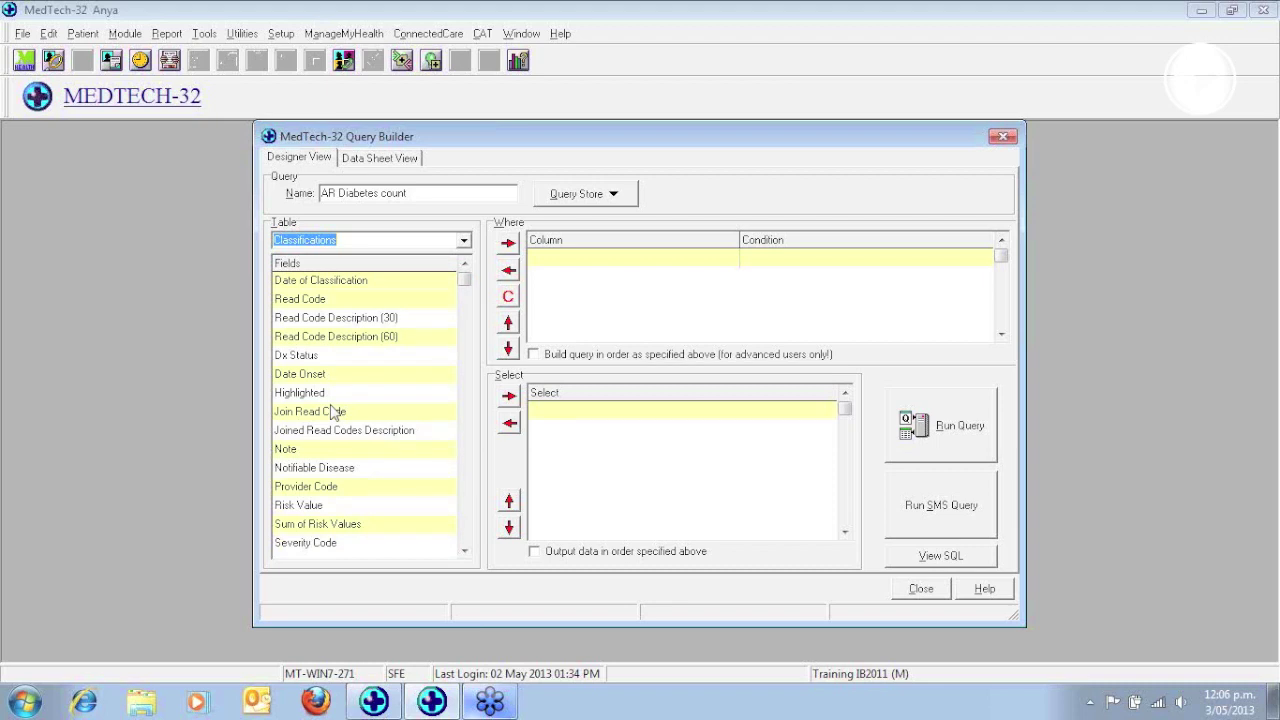
pyautogui.click(355, 282)
pyautogui.click(508, 243)
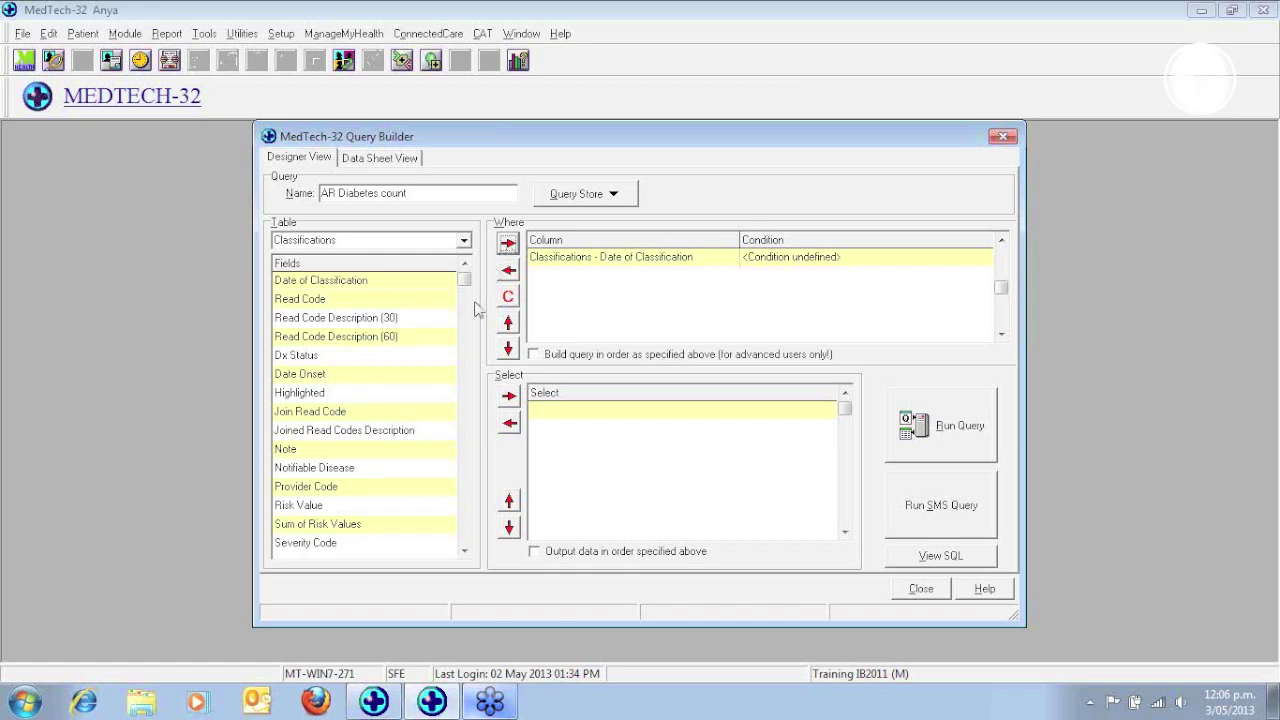
pyautogui.click(358, 299)
pyautogui.click(510, 245)
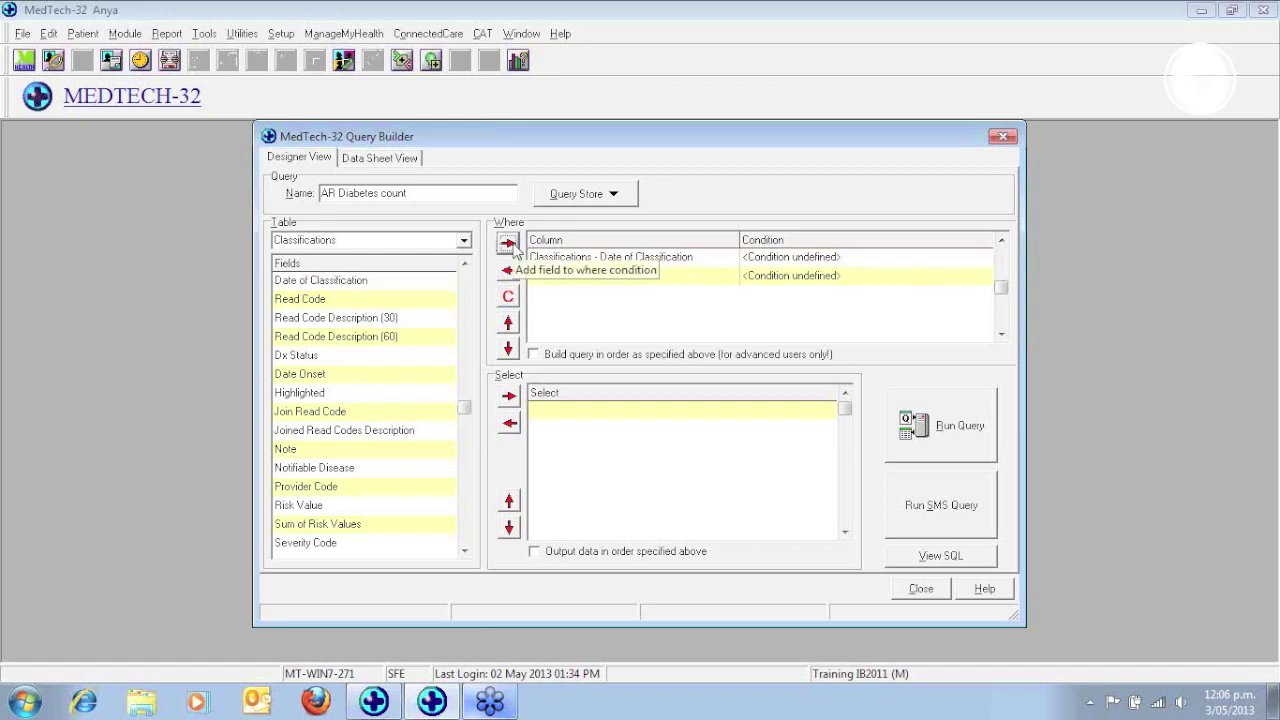
# - Set the Date of Classification condition to Between 03 May 2012 and 03 May 2013
pyautogui.doubleClick(827, 264)
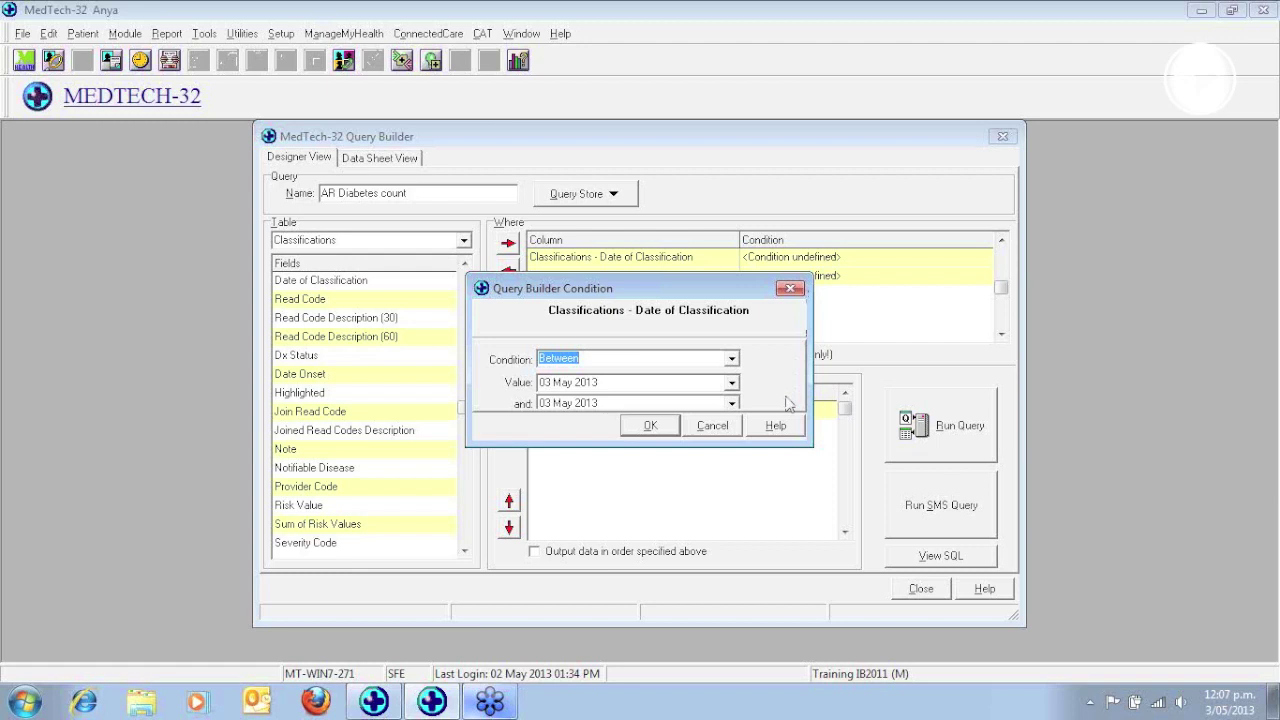
pyautogui.click(732, 360)
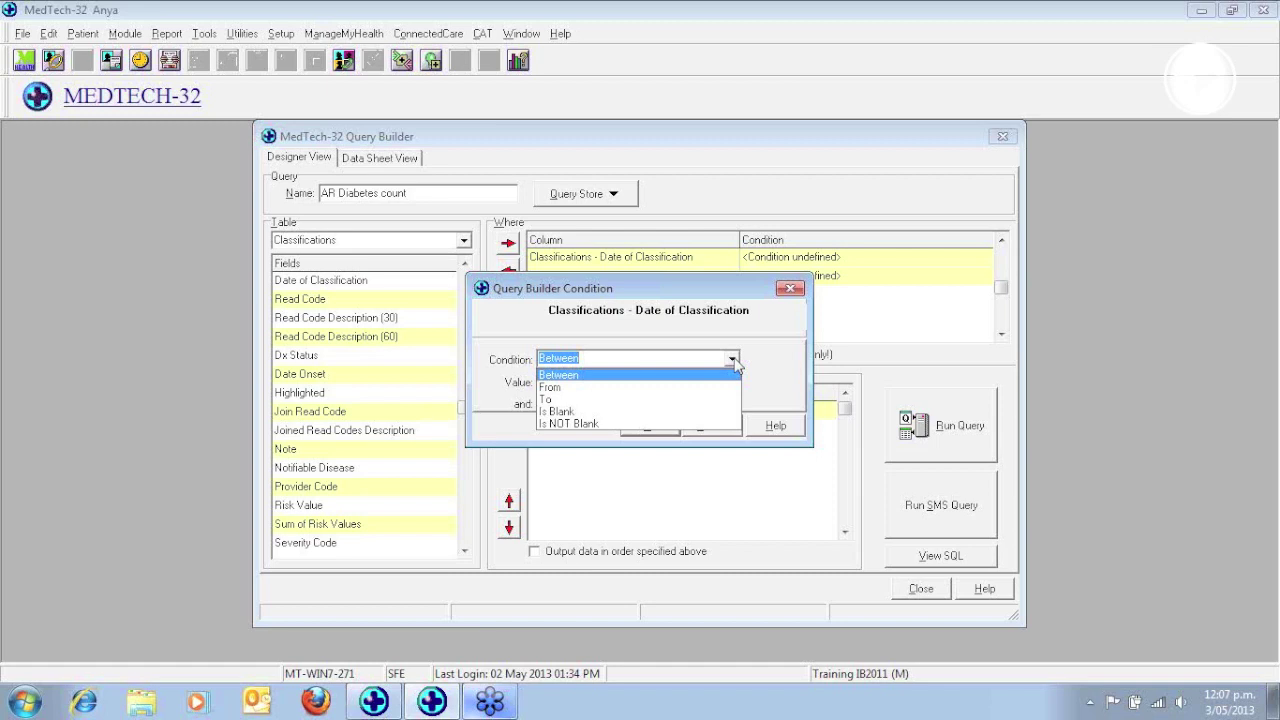
pyautogui.click(762, 364)
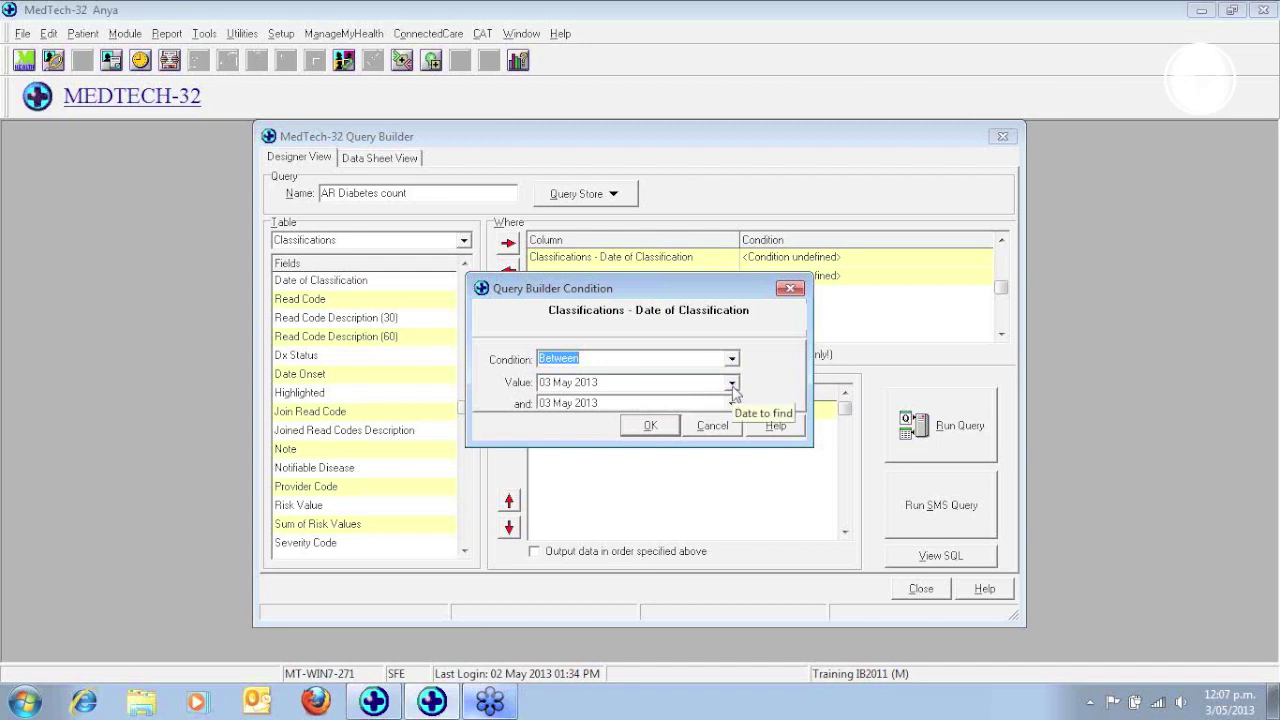
pyautogui.click(732, 383)
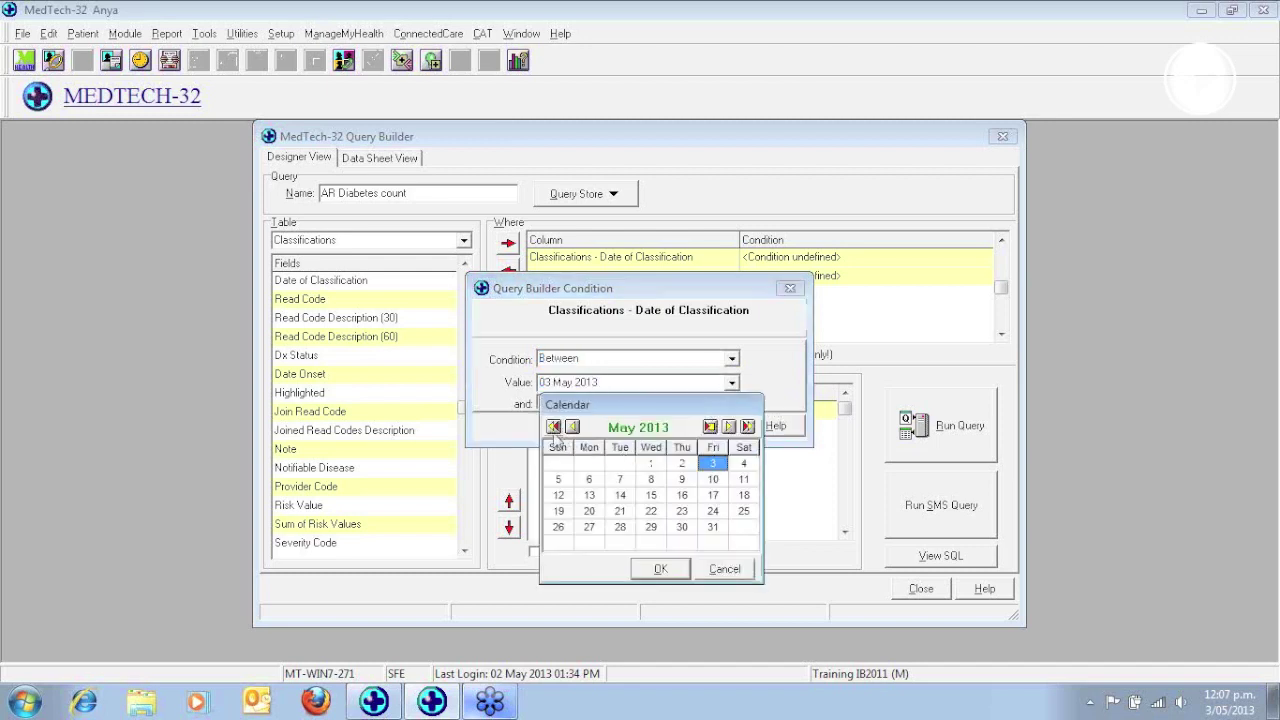
pyautogui.click(553, 426)
pyautogui.click(660, 569)
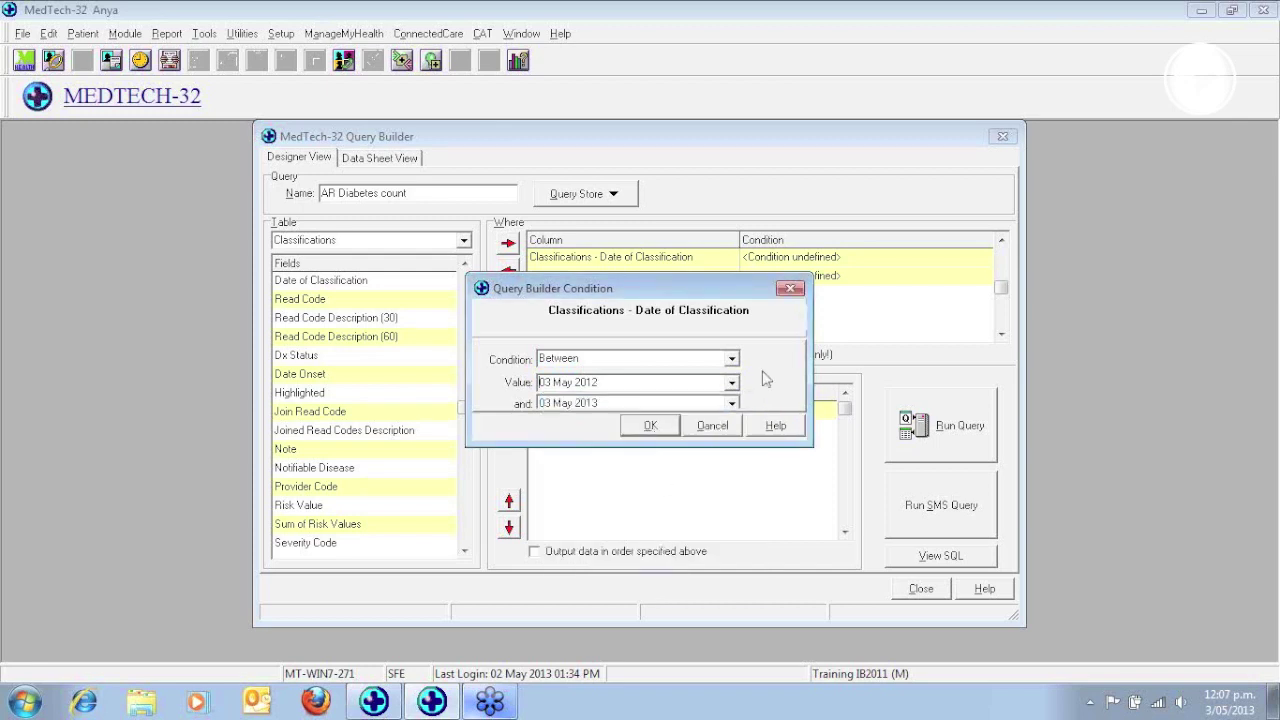
pyautogui.click(650, 425)
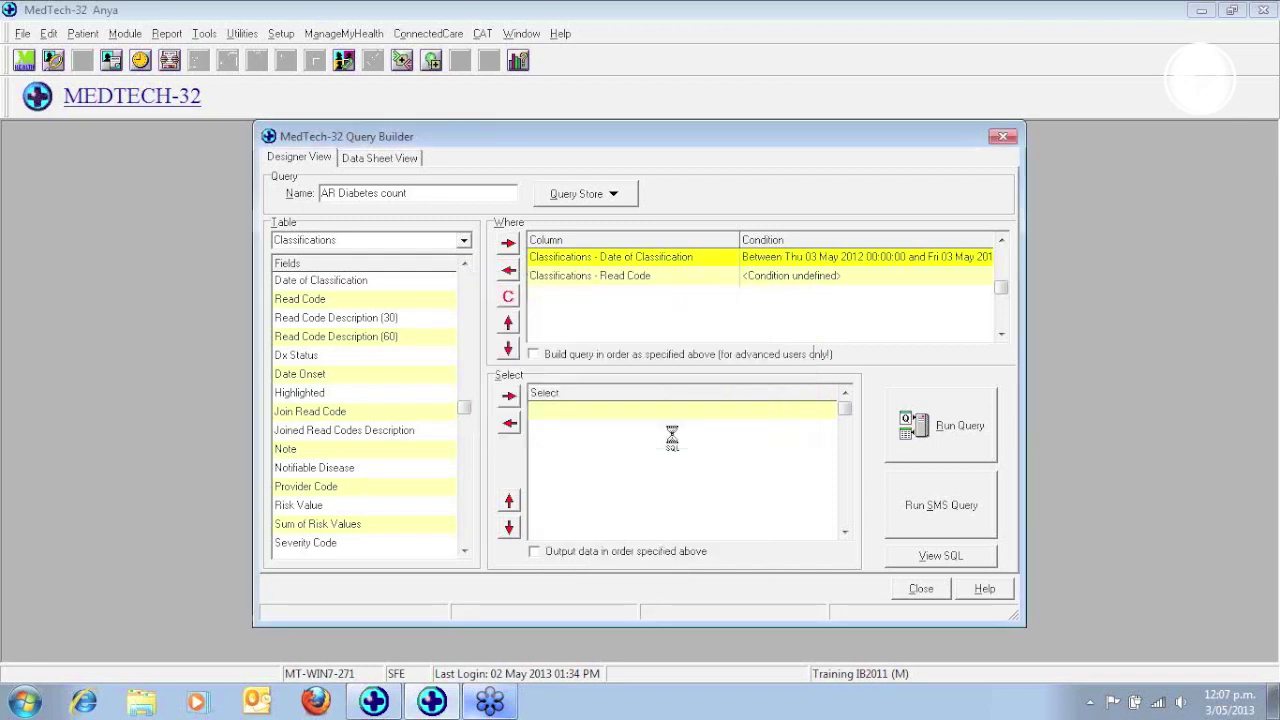
# - Set the Read Code condition to Within Diabetes mellitus (C10.00), finding the code with the keyword "diab"
pyautogui.doubleClick(777, 281)
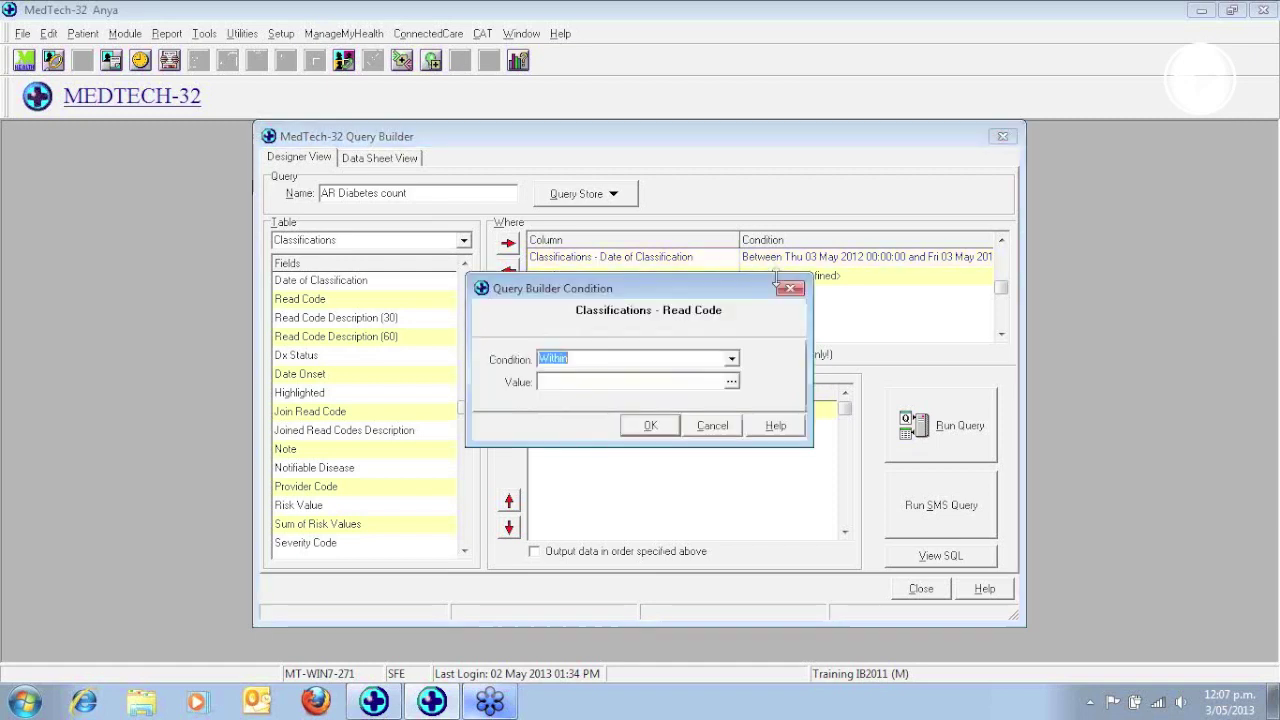
pyautogui.click(623, 382)
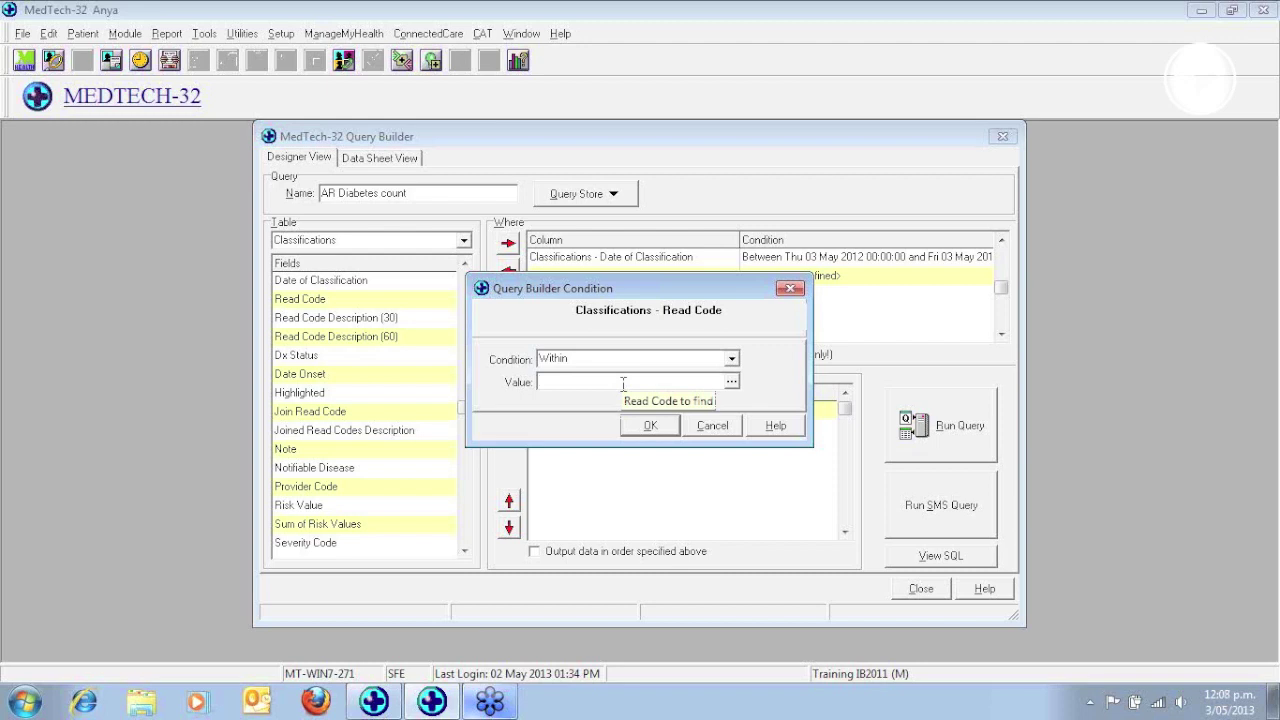
pyautogui.write('diab')
pyautogui.press('Return')
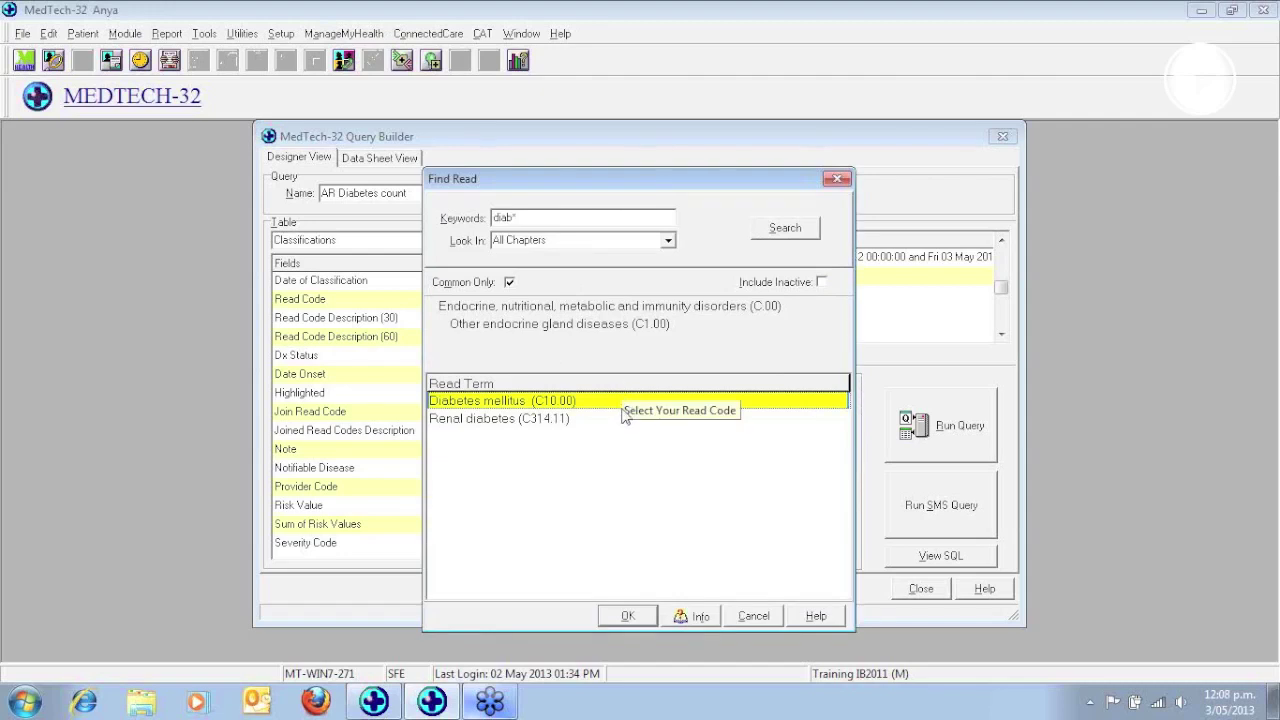
pyautogui.click(633, 615)
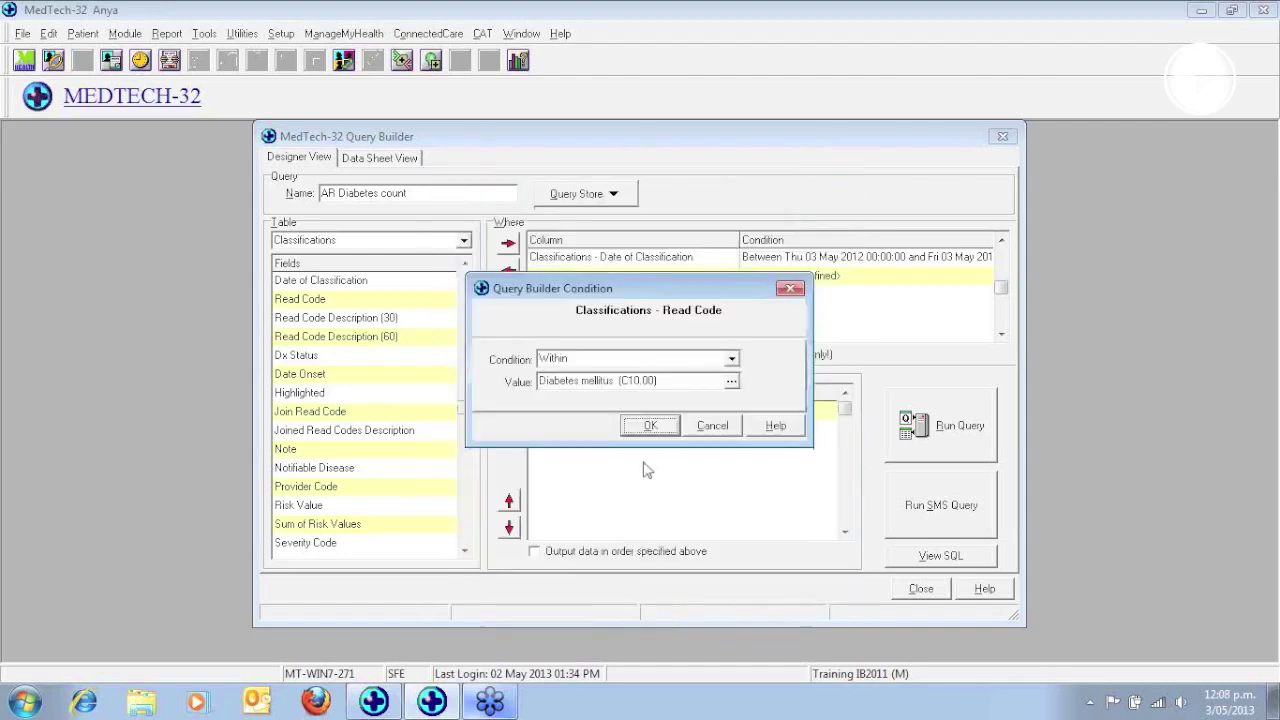
pyautogui.click(650, 425)
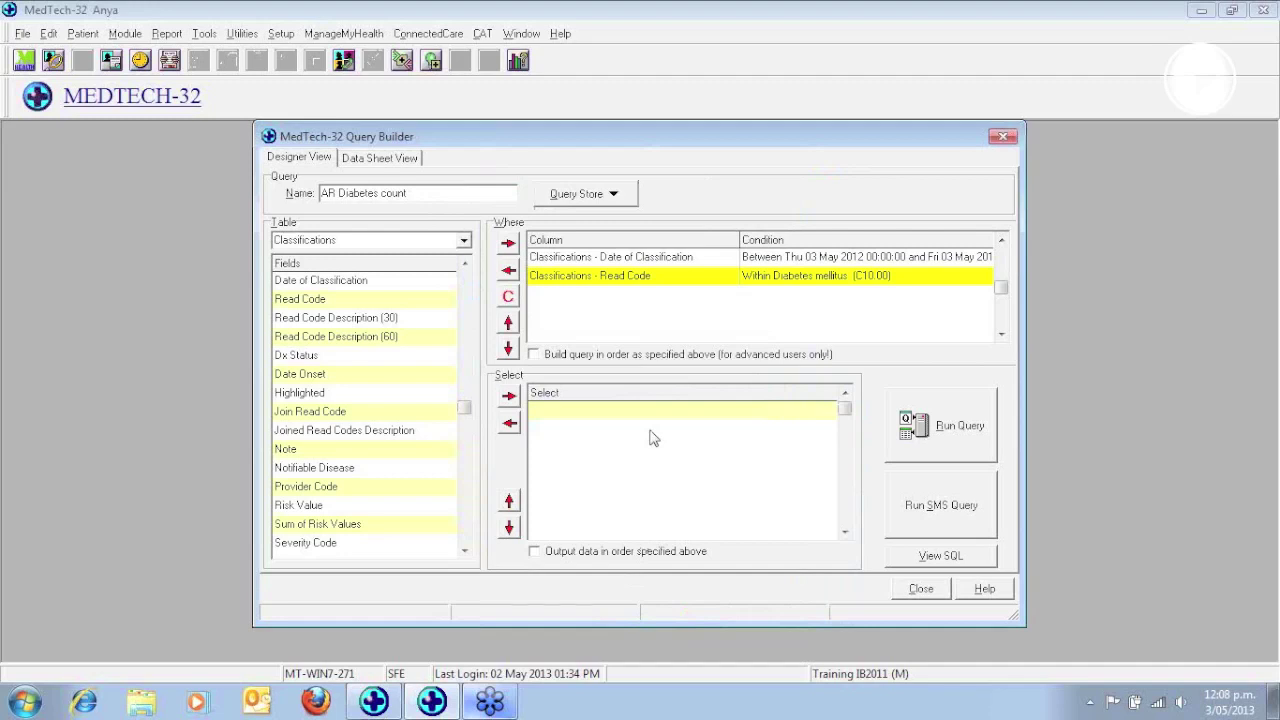
# - Add Read Code Description (30) from Classifications and Count Occurrence from Count Function as the query's Select output
pyautogui.click(292, 325)
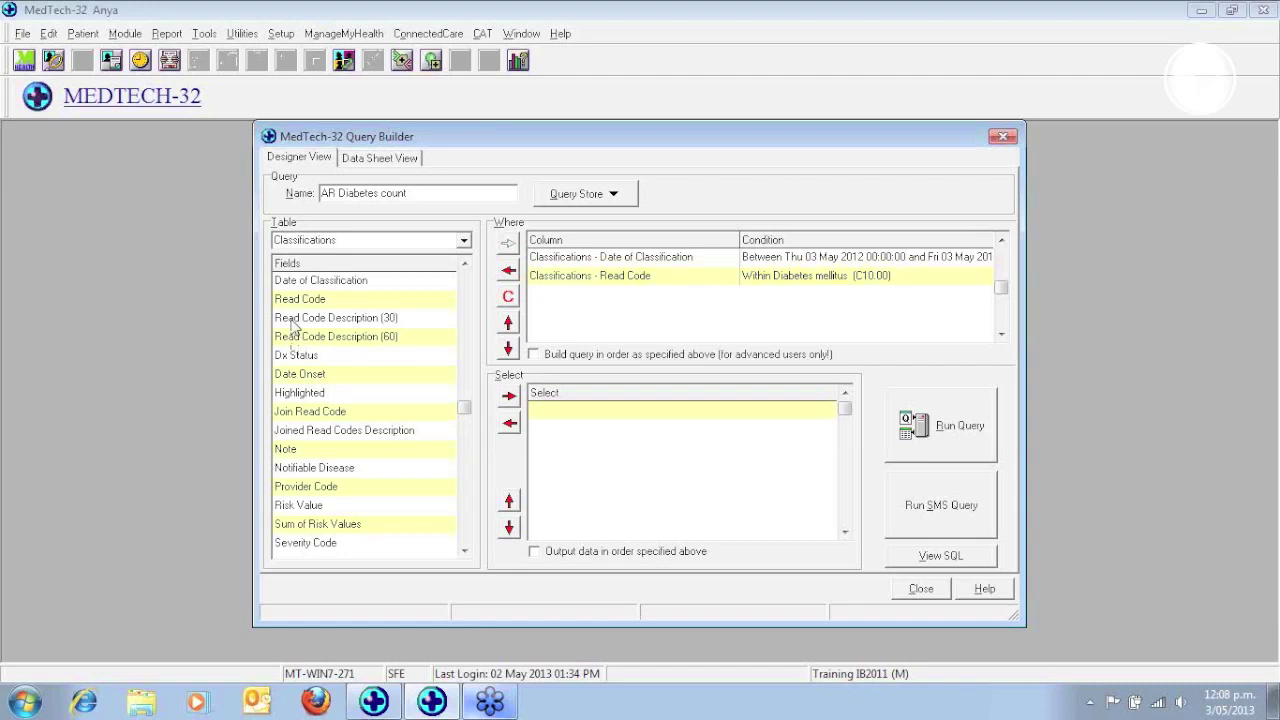
pyautogui.click(293, 319)
pyautogui.click(509, 396)
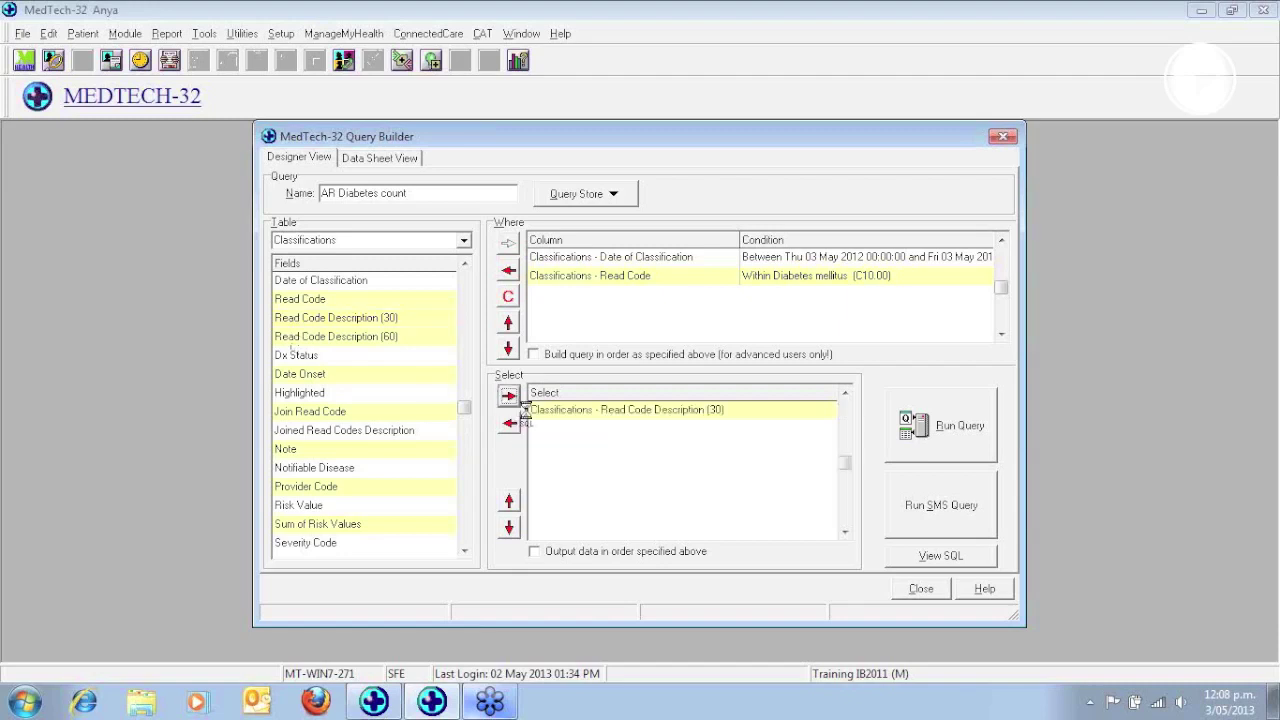
pyautogui.click(463, 242)
pyautogui.scroll(-5, 392, 500)
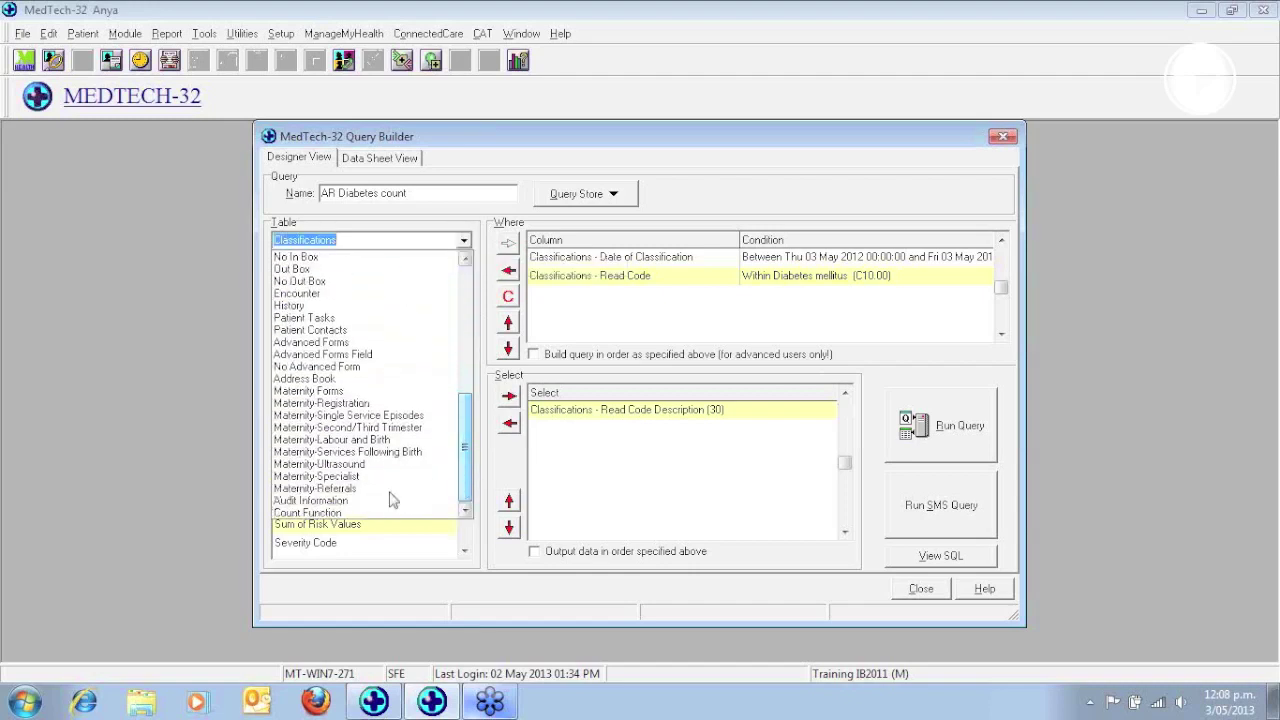
pyautogui.click(333, 514)
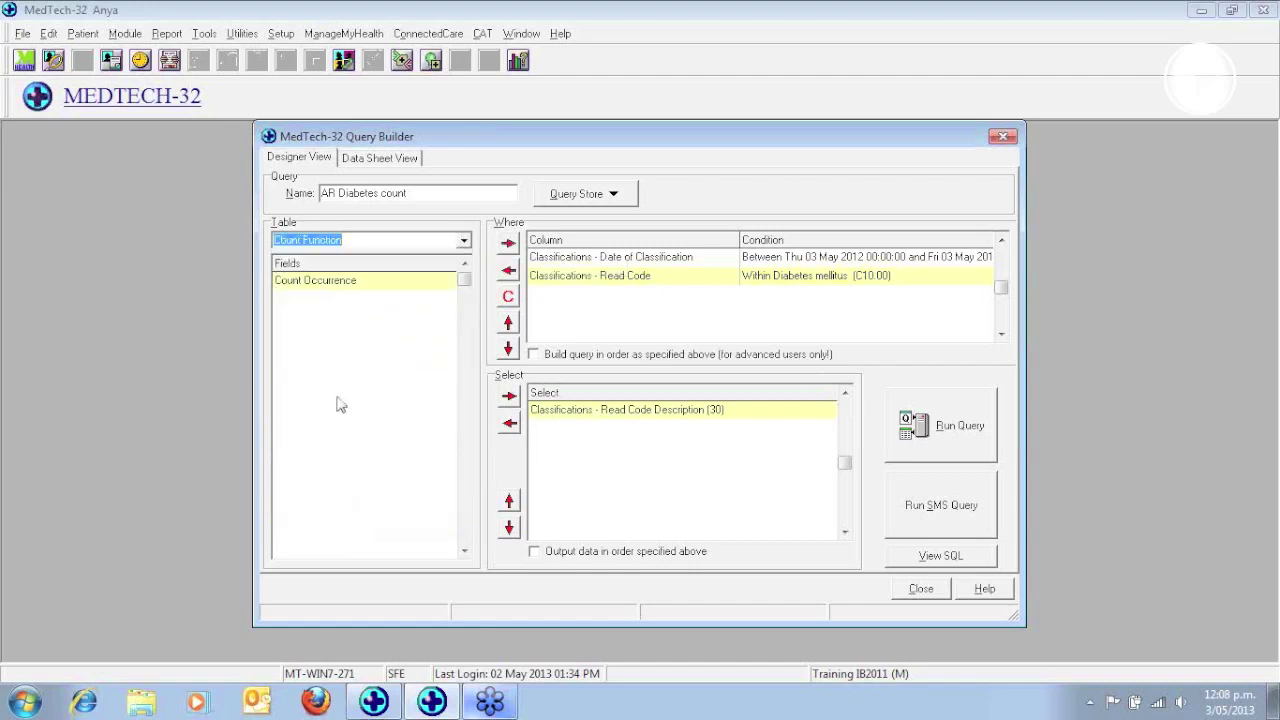
pyautogui.click(302, 284)
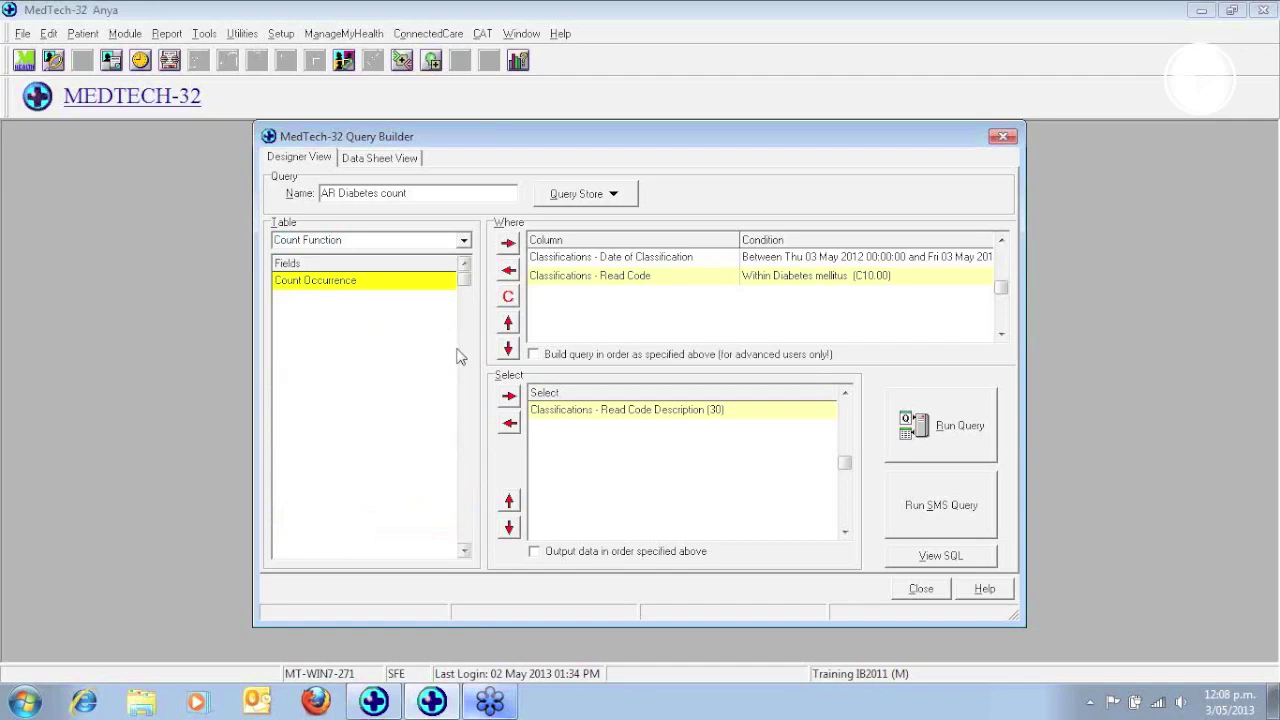
pyautogui.click(509, 399)
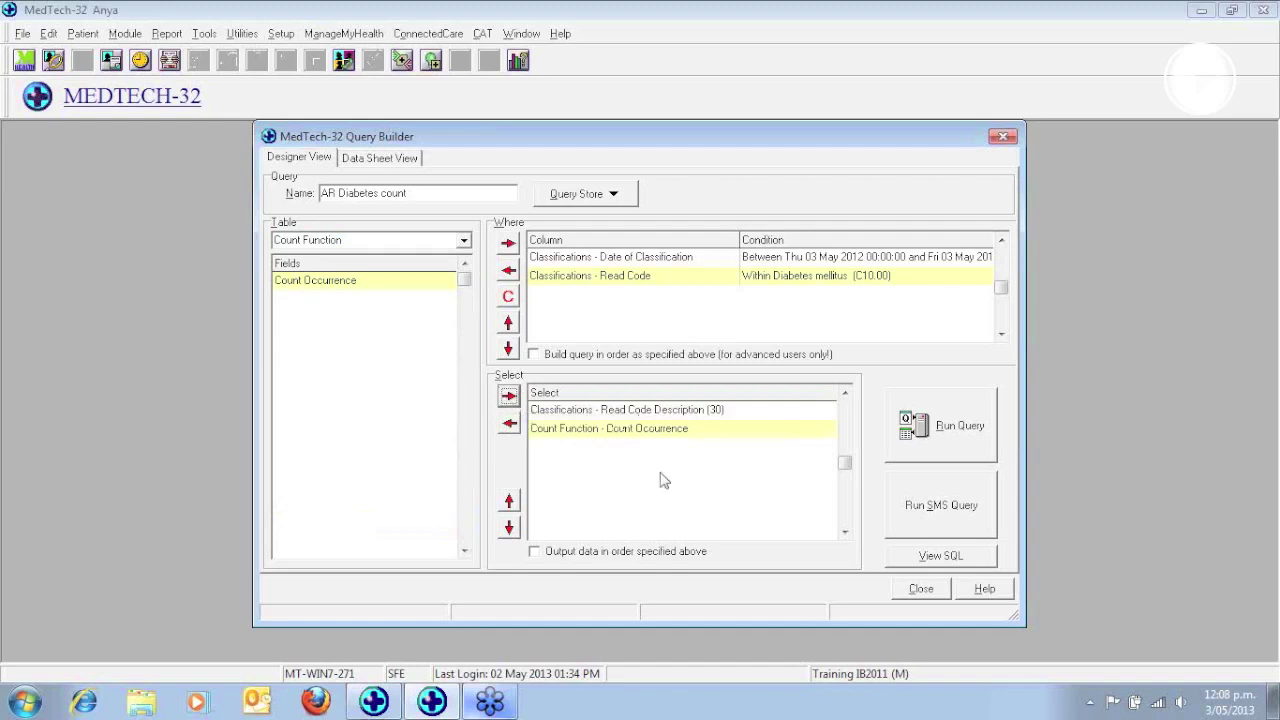
# - Run the diabetes query to view its results, and save it in the query store as "AR Diabetes count"
pyautogui.click(960, 428)
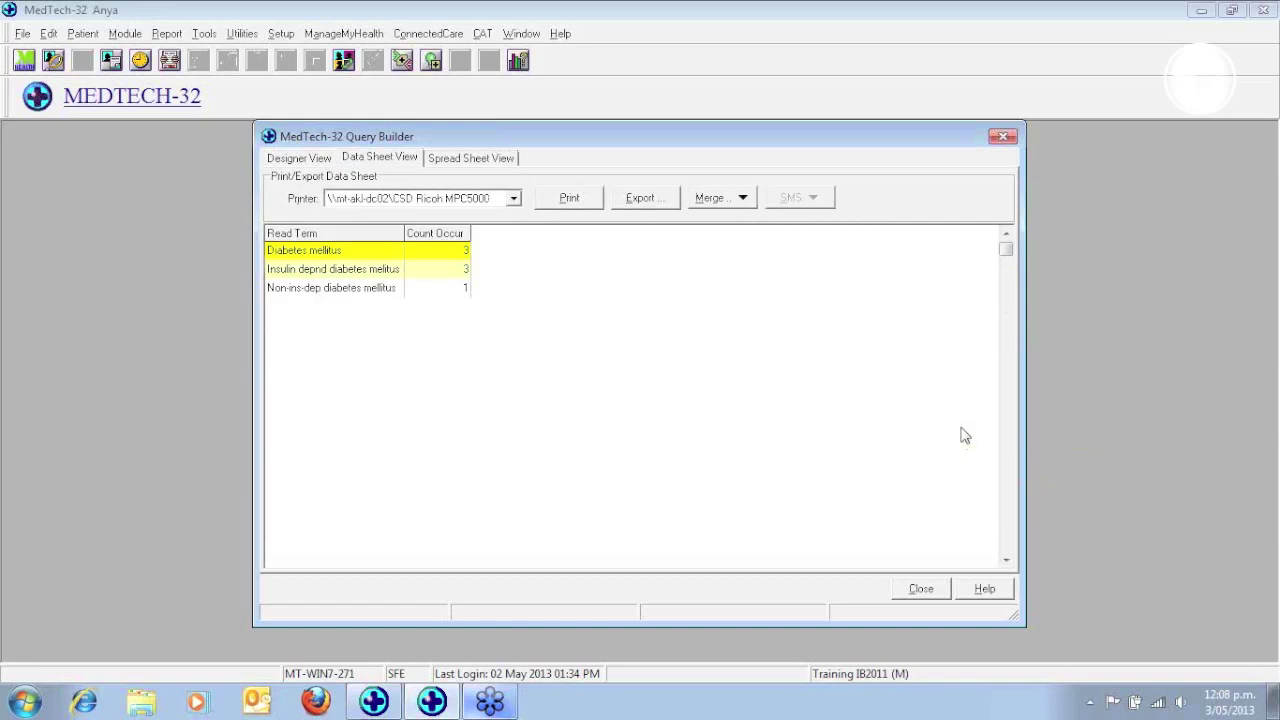
pyautogui.click(310, 162)
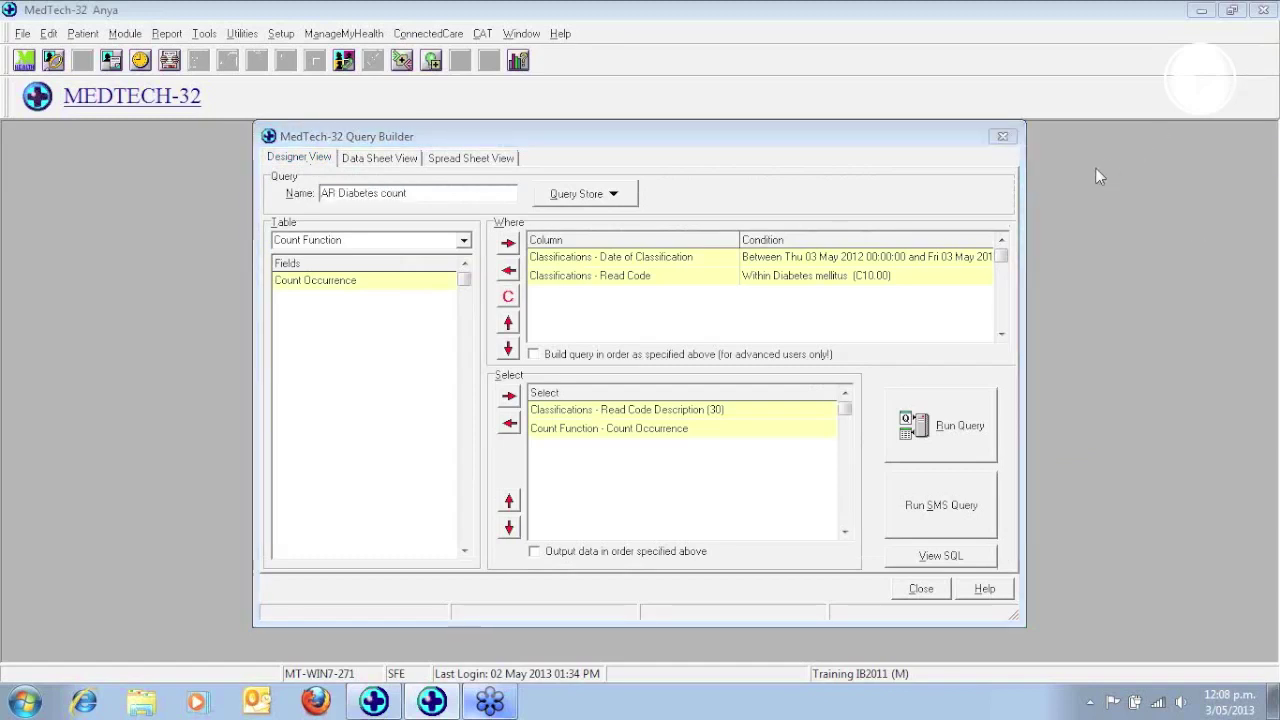
pyautogui.click(594, 200)
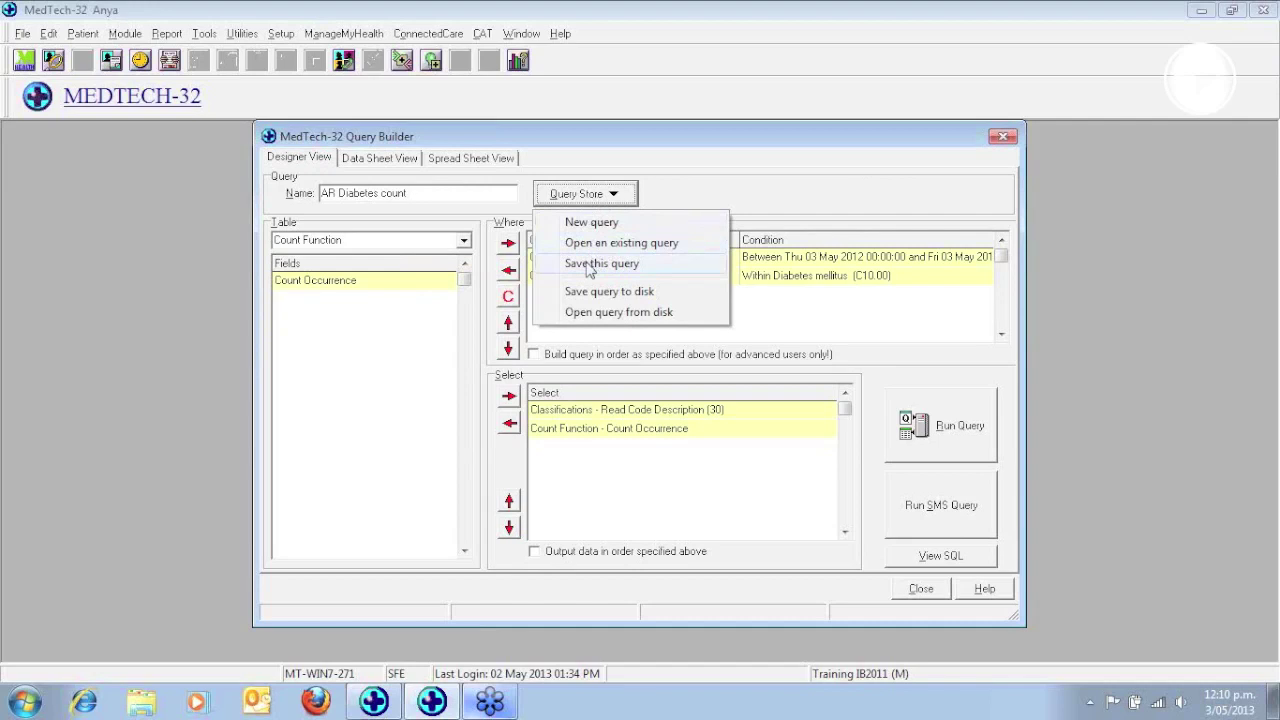
pyautogui.click(590, 266)
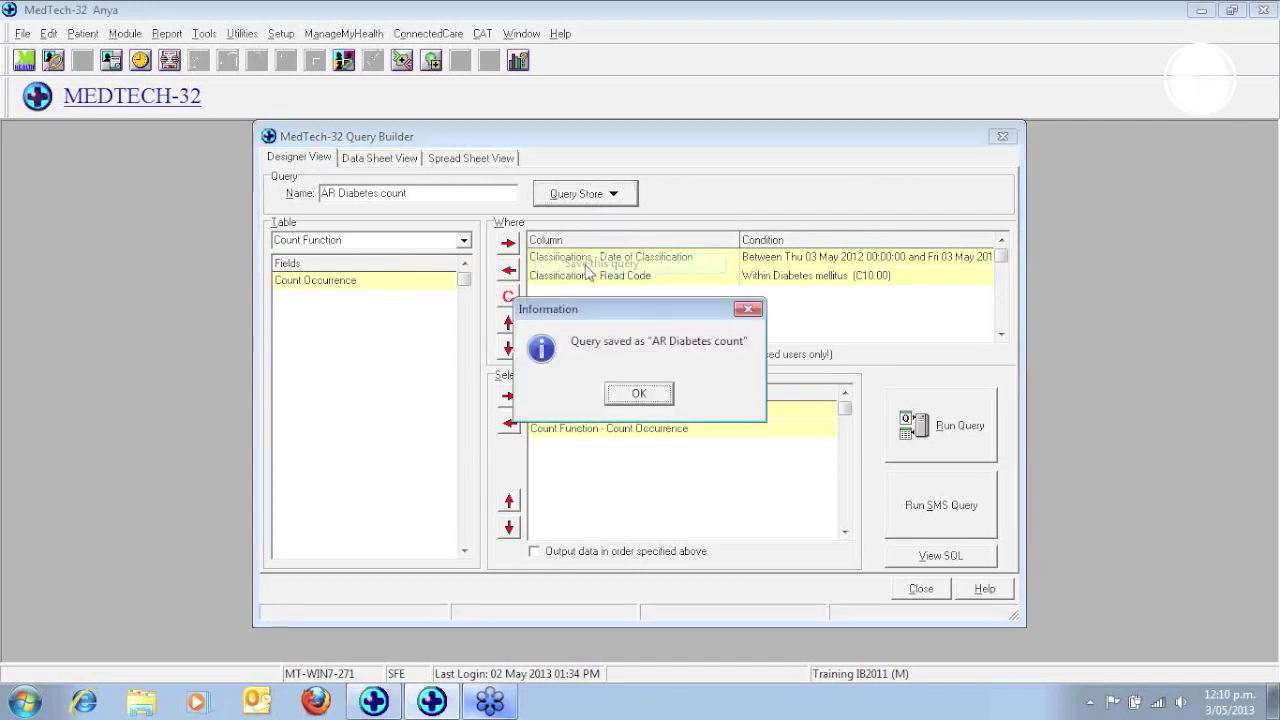
pyautogui.click(639, 394)
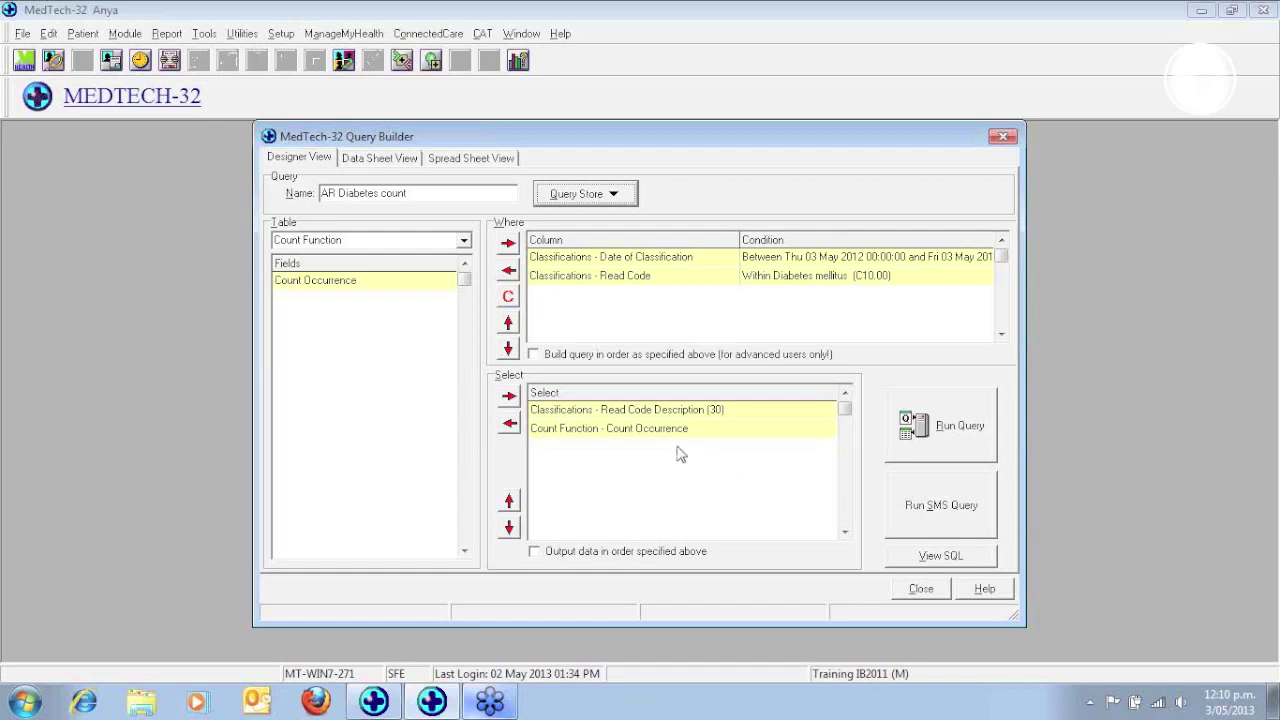
# - Move Count Occurrence above Read Code Description (30) in the Select output and try to run the query
pyautogui.click(640, 430)
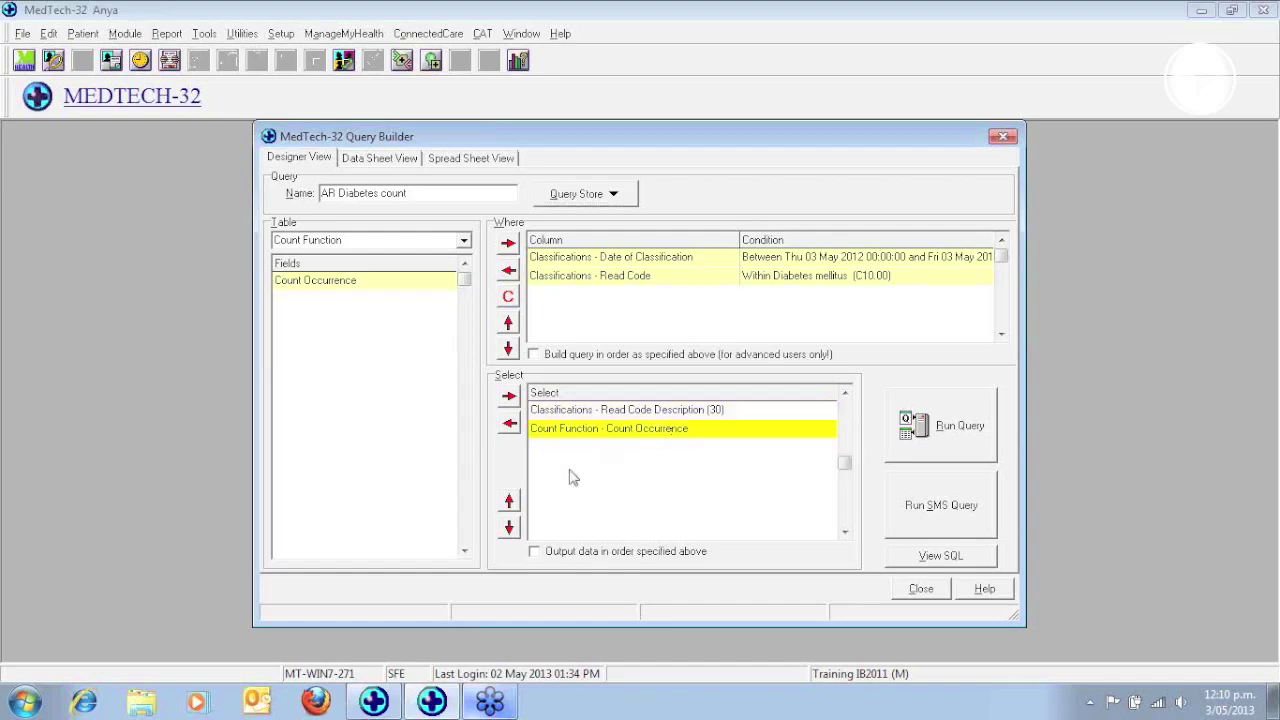
pyautogui.click(509, 503)
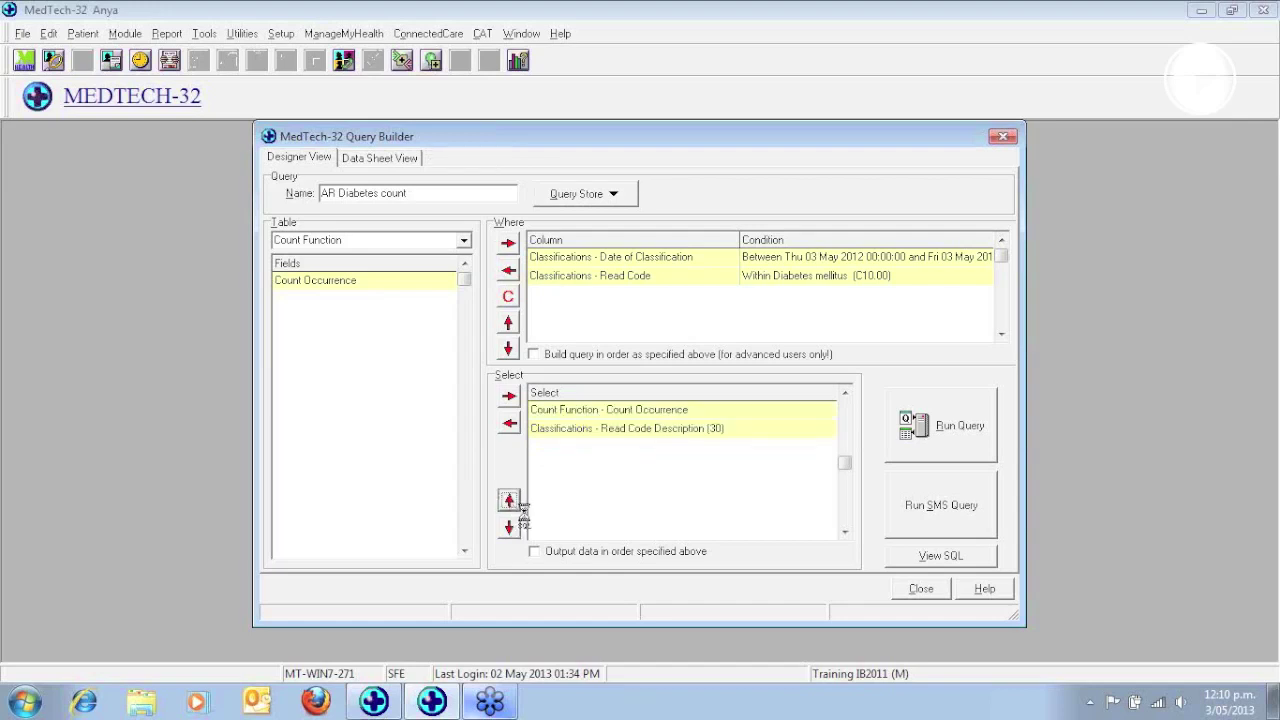
pyautogui.click(960, 428)
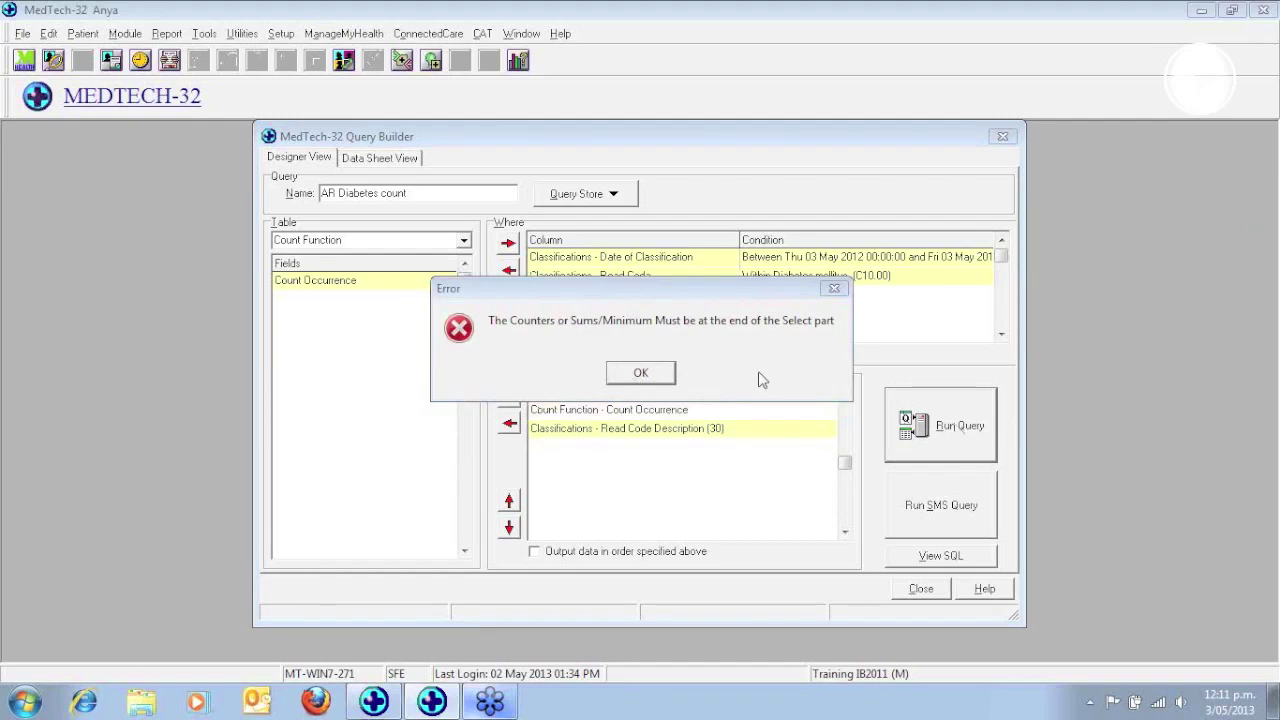
pyautogui.click(641, 375)
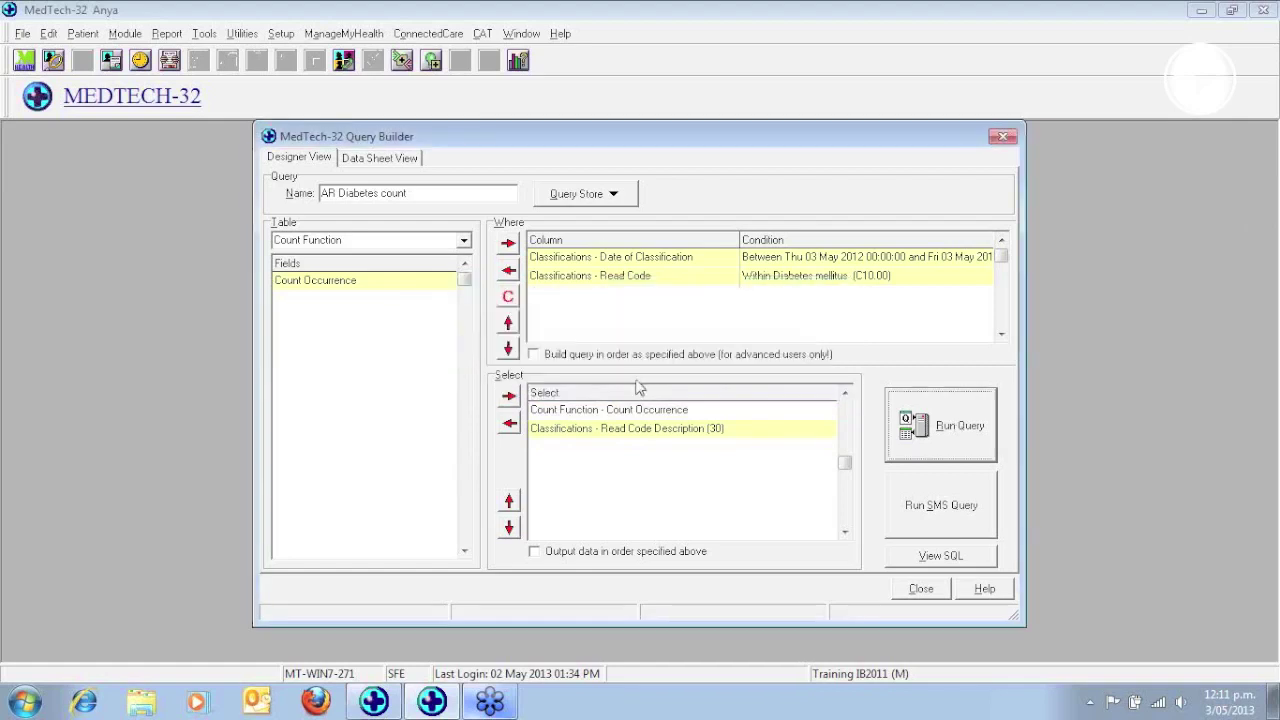
# - Move Count Occurrence below Read Code Description (30) in the Select output and run the query
pyautogui.click(632, 415)
pyautogui.click(509, 527)
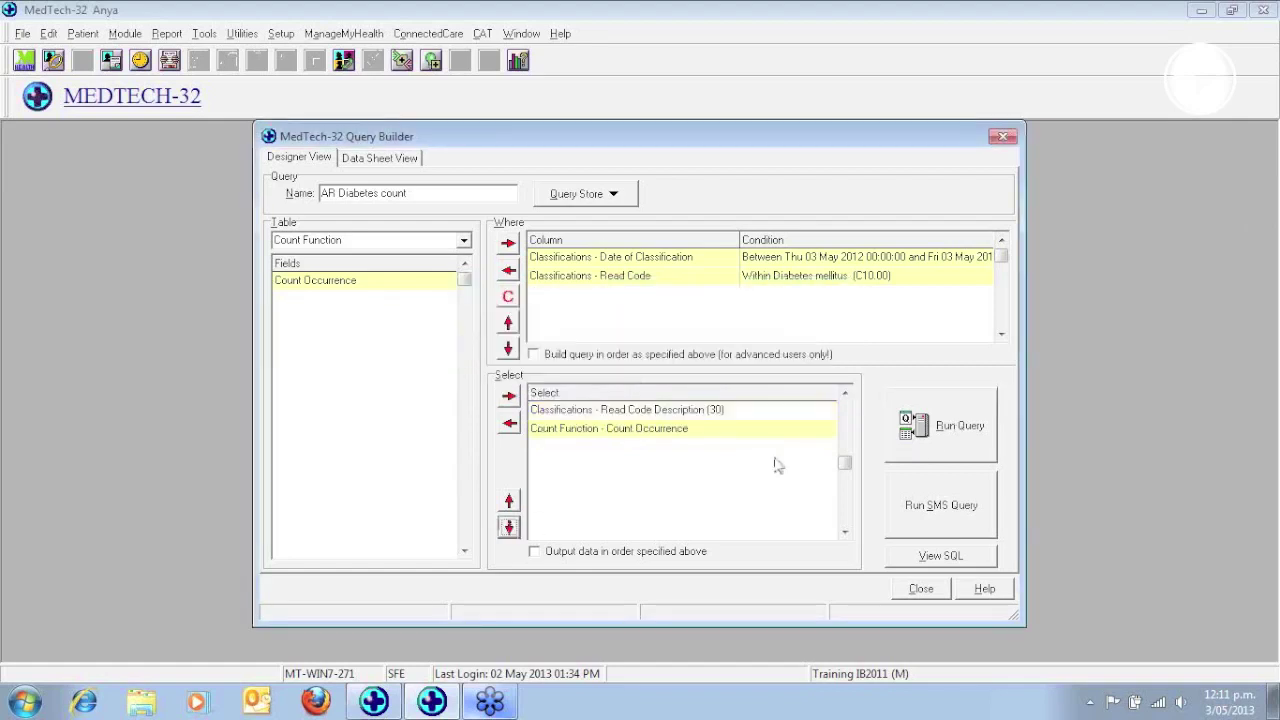
pyautogui.click(945, 450)
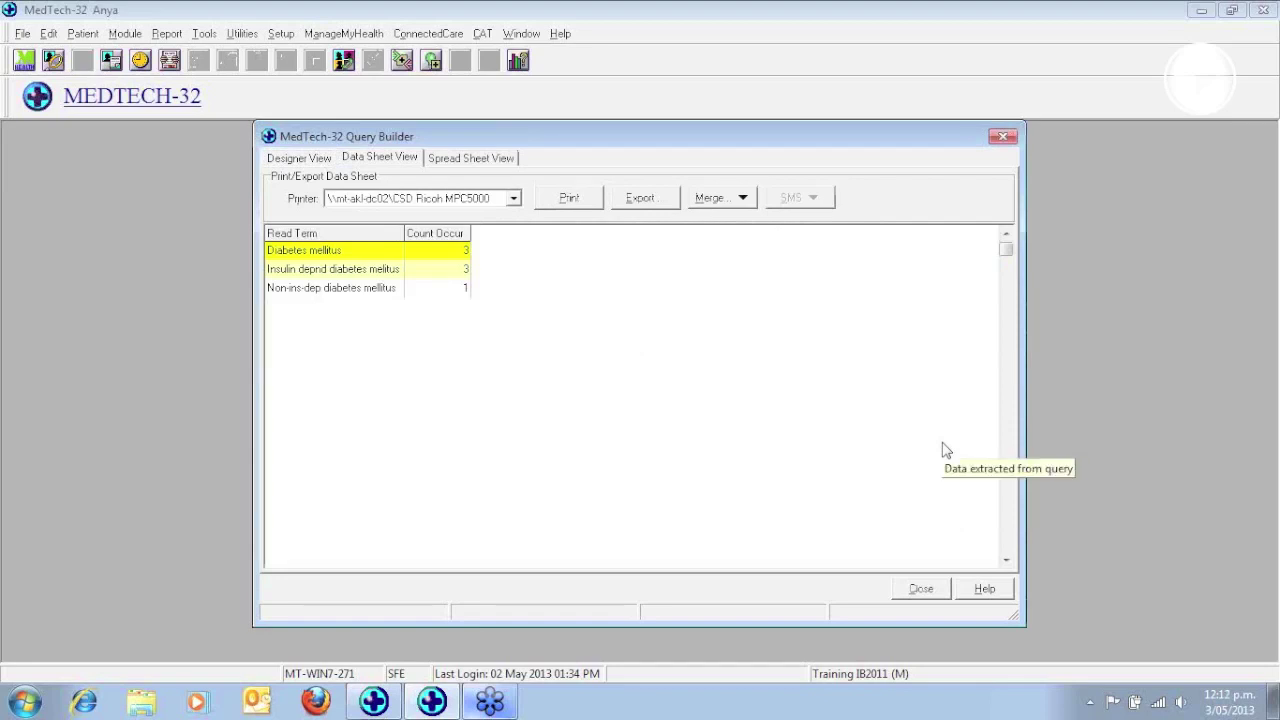
# - Enable outputting the data in the specified Select order and rerun the query
pyautogui.click(300, 158)
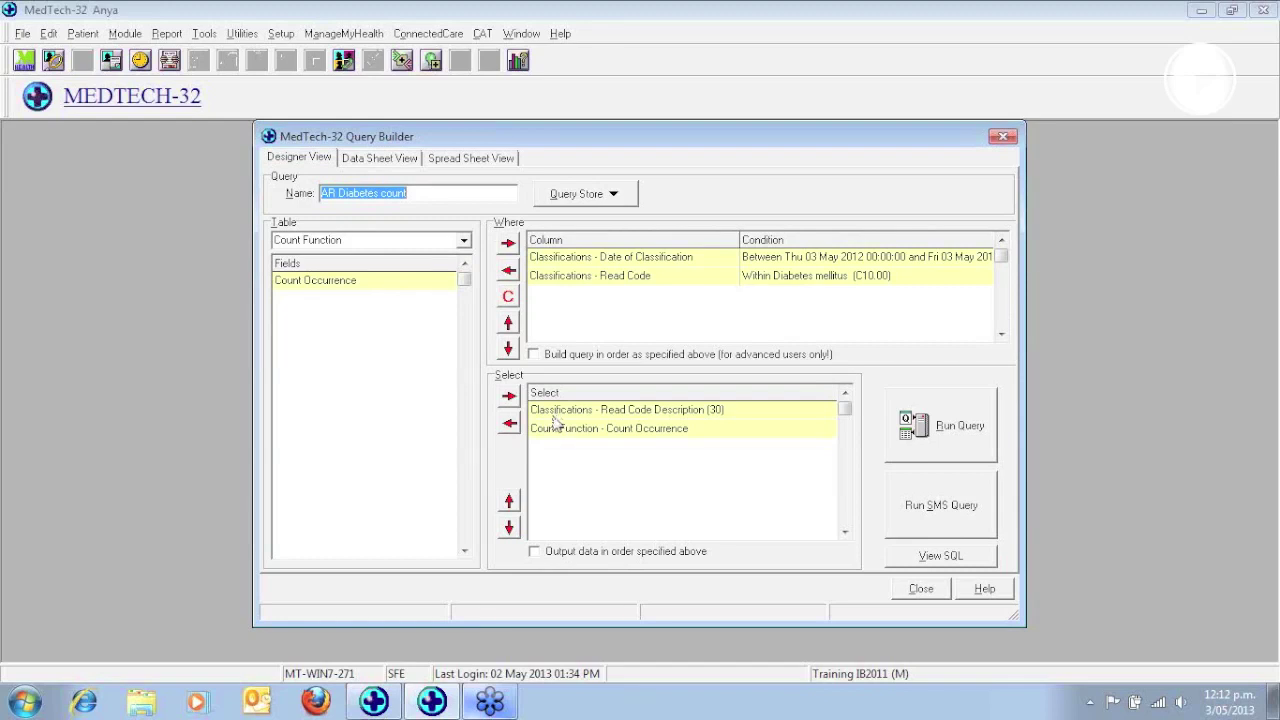
pyautogui.click(535, 553)
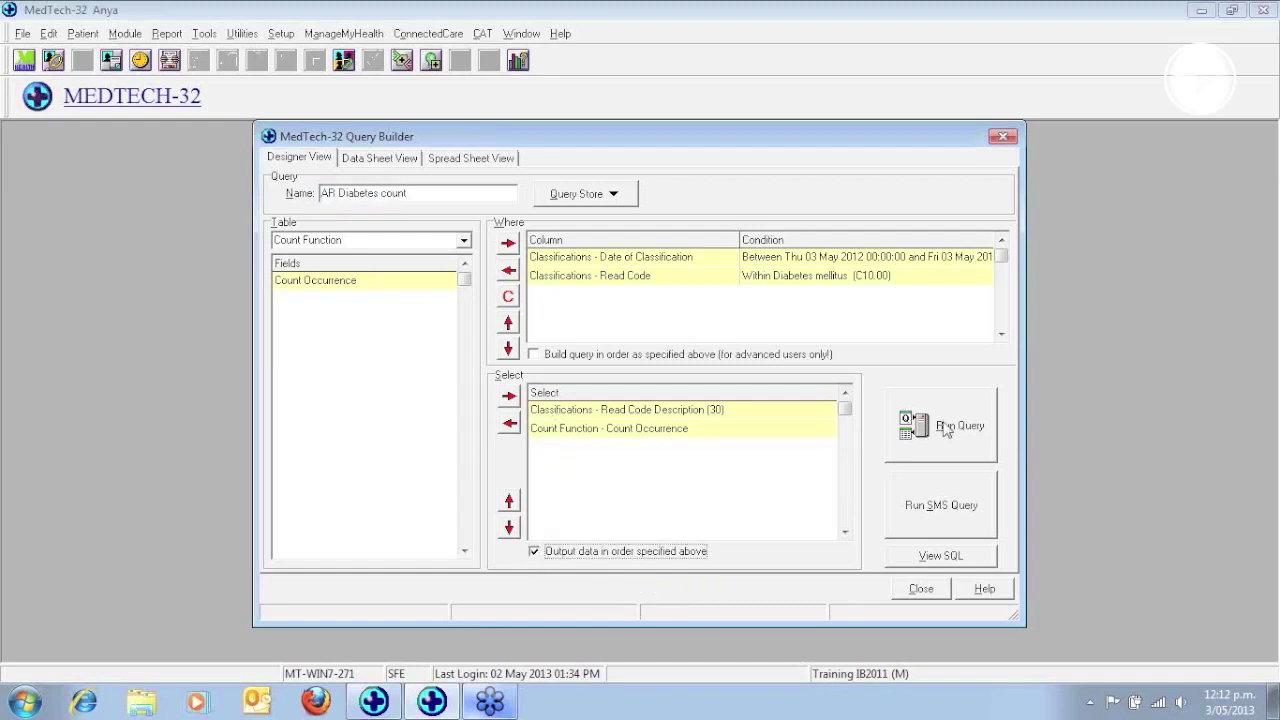
pyautogui.click(945, 428)
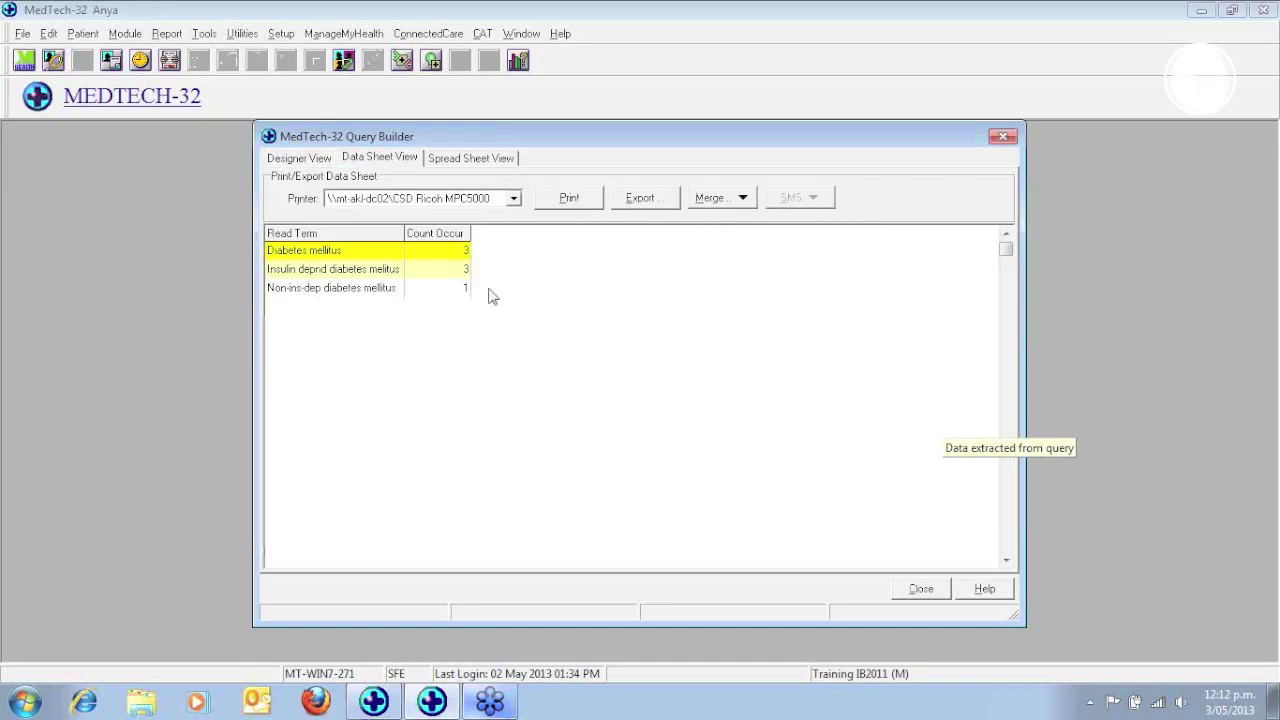
# - Remove Read Code Description (30) from the Select output and try to run the query with only Count Occurrence
pyautogui.click(298, 164)
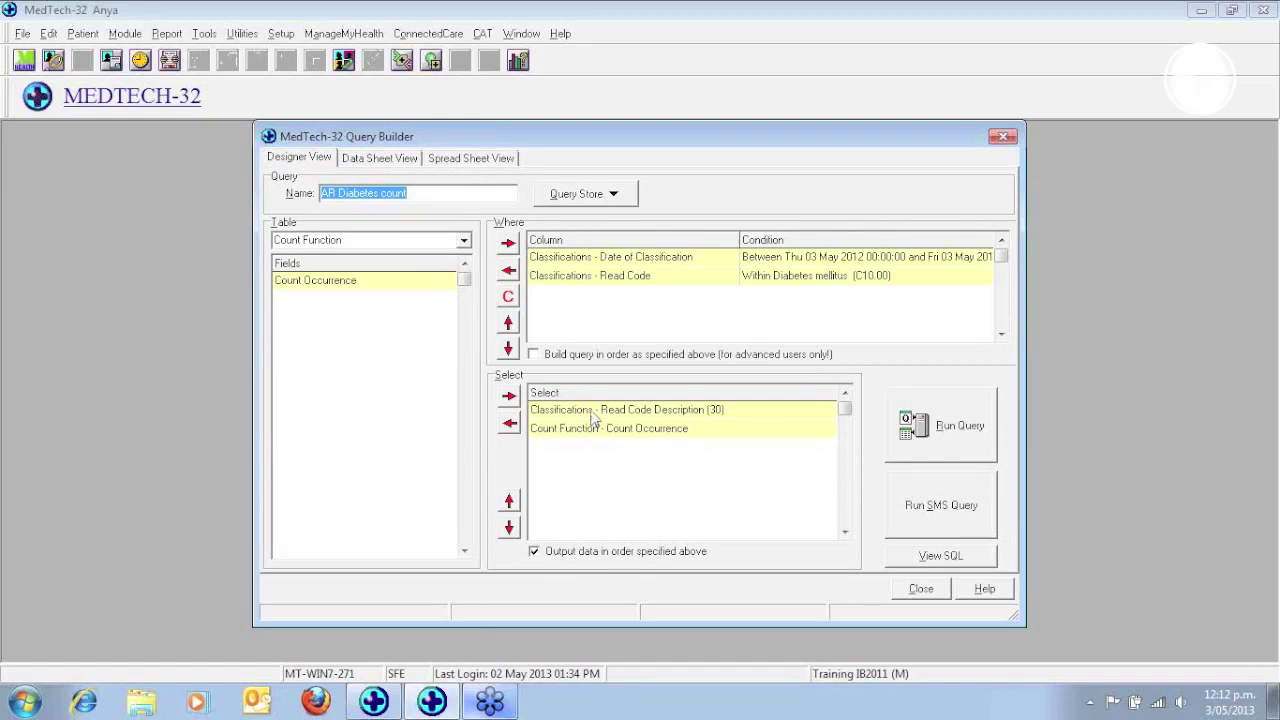
pyautogui.click(593, 420)
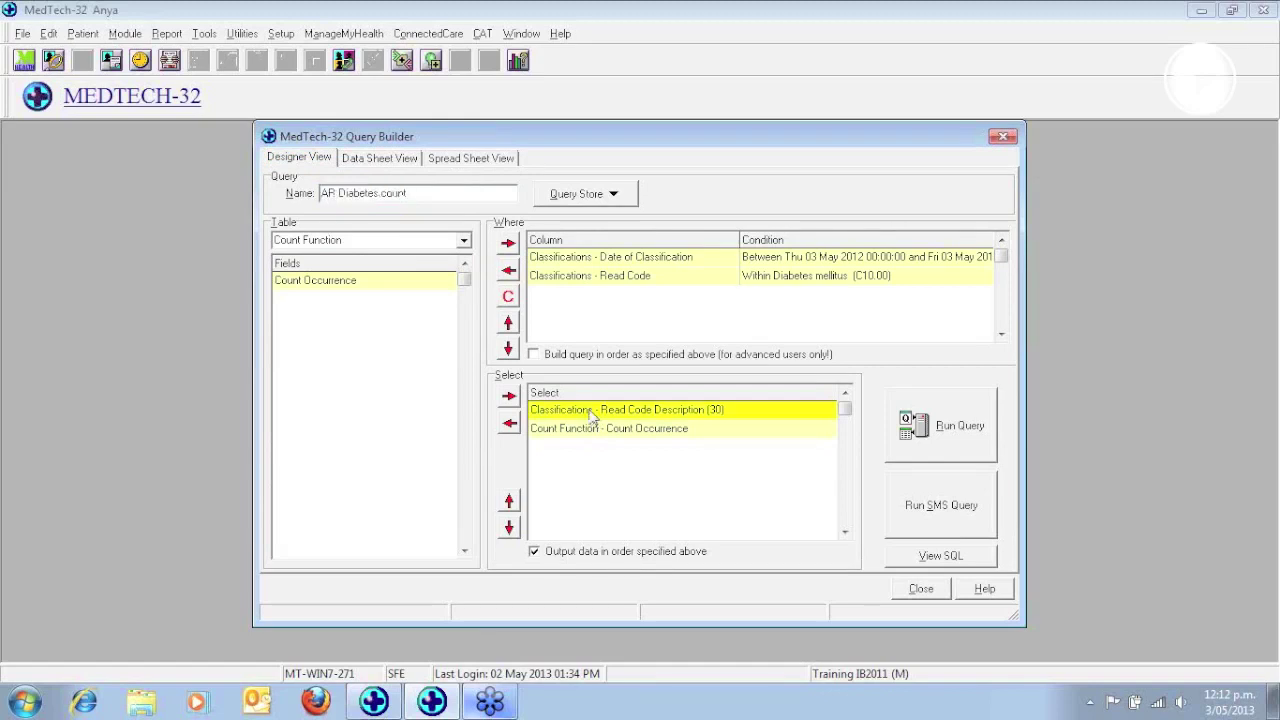
pyautogui.click(509, 423)
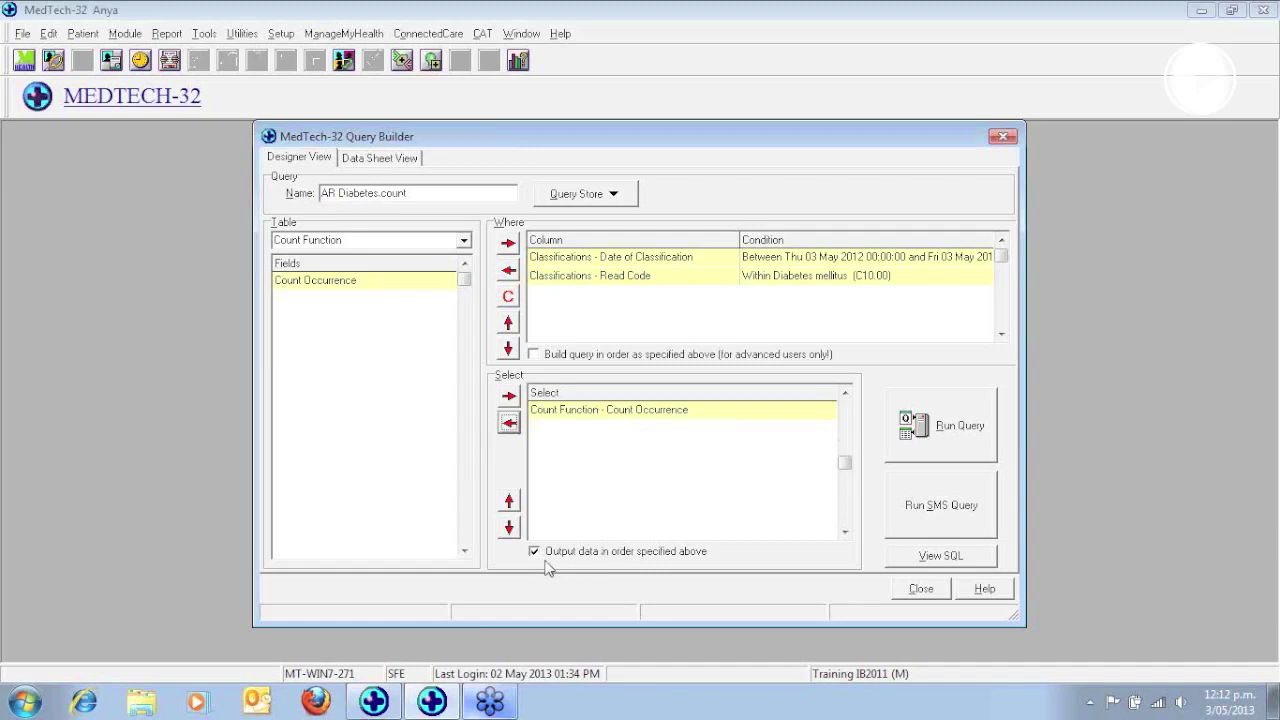
pyautogui.click(937, 443)
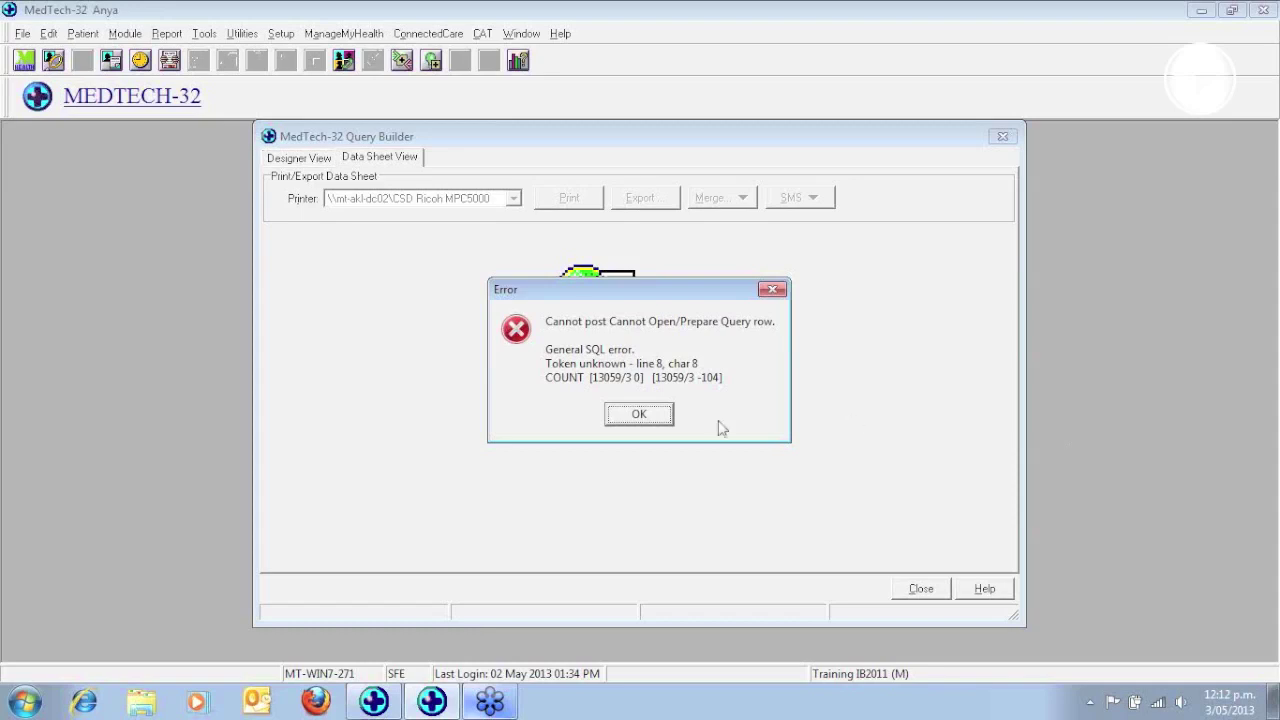
pyautogui.click(669, 422)
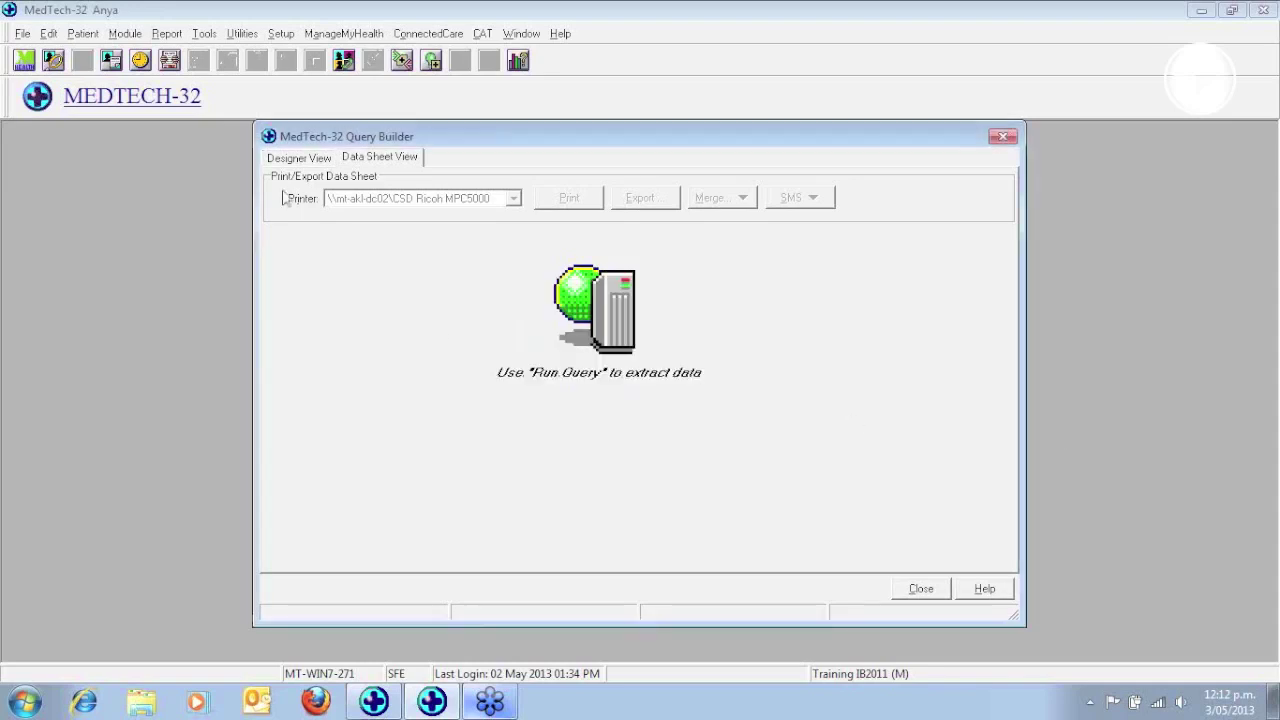
# - Add Read Code from the Classifications table to the query's Select output
pyautogui.click(280, 161)
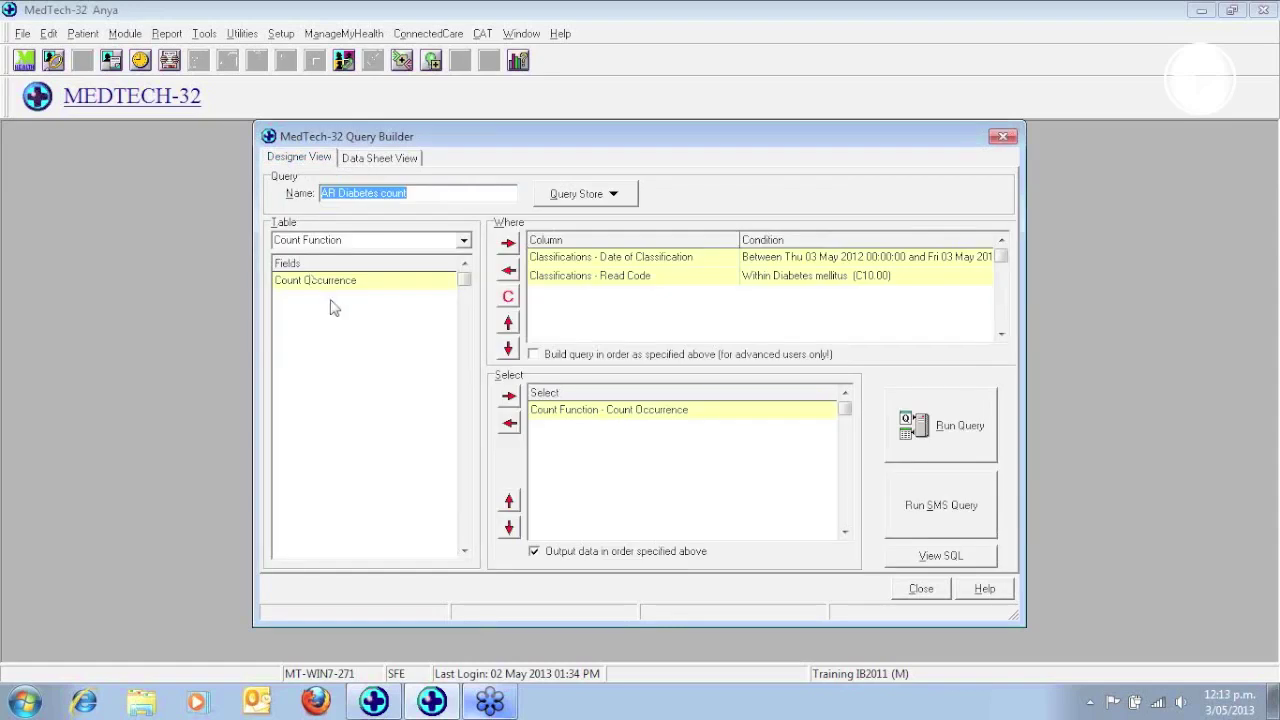
pyautogui.click(465, 245)
pyautogui.moveTo(467, 495); pyautogui.dragTo(467, 282)
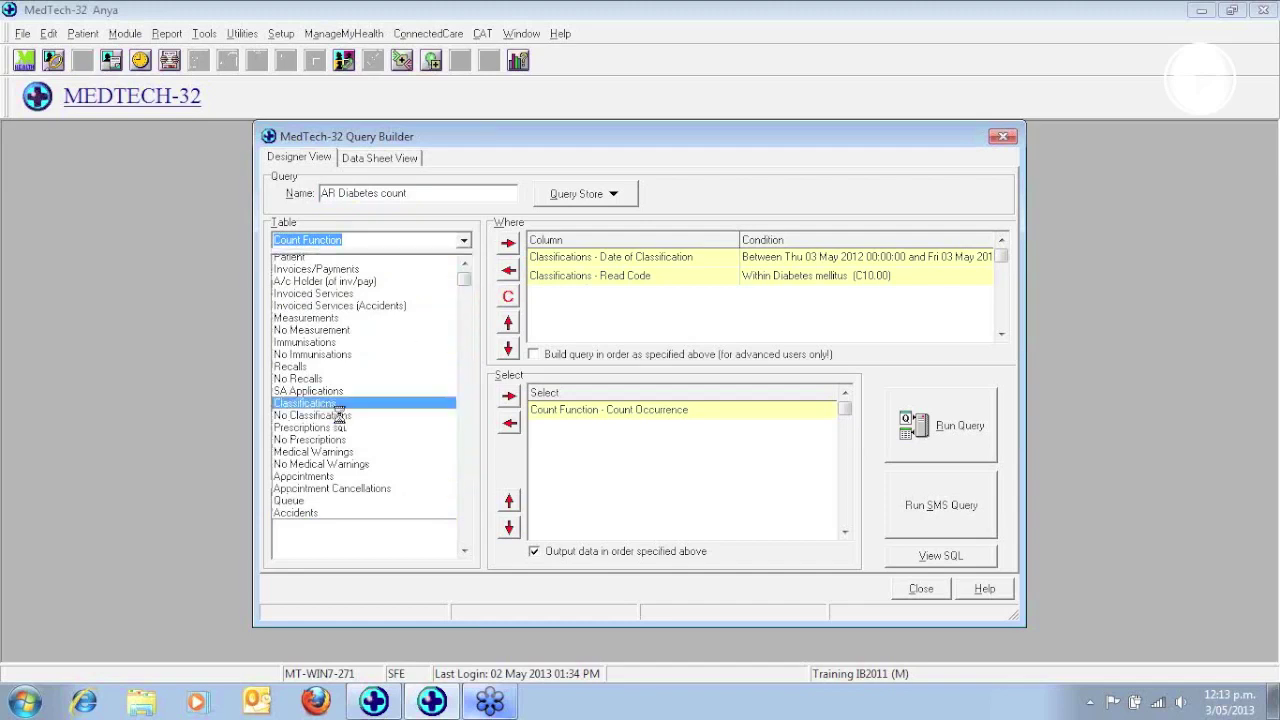
pyautogui.click(332, 404)
pyautogui.click(312, 301)
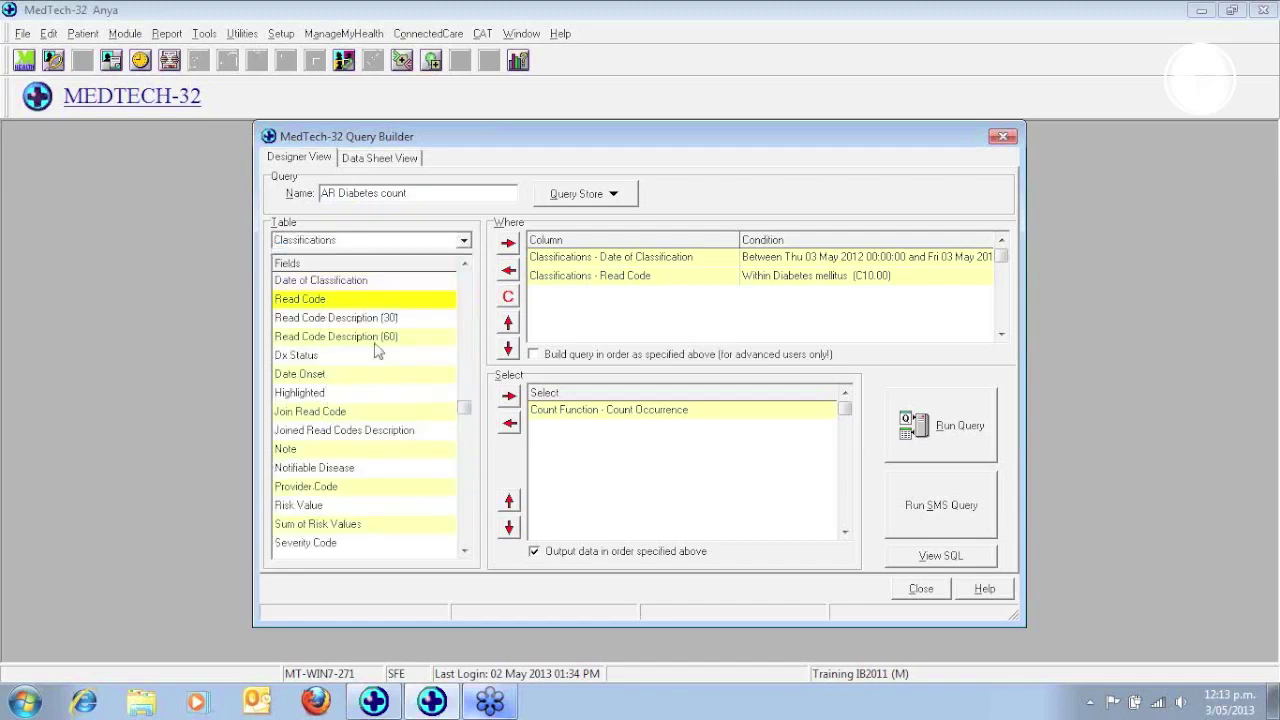
pyautogui.click(508, 397)
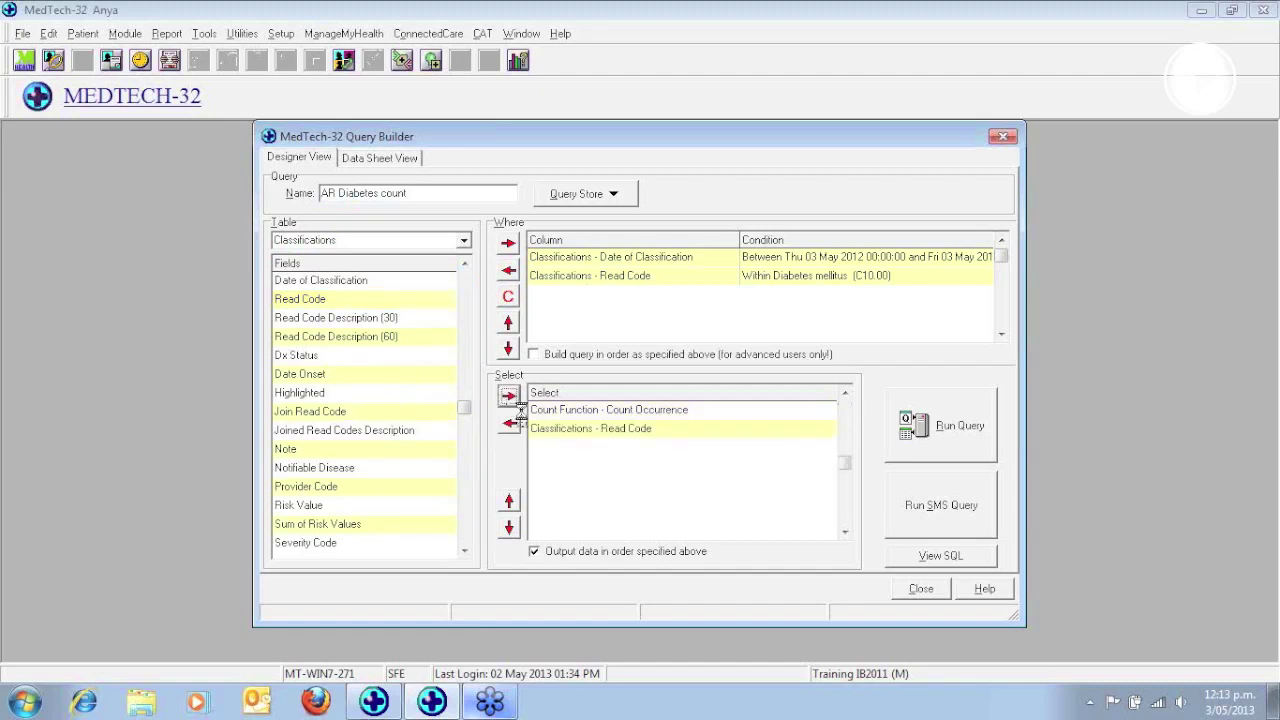
# - Place Count Occurrence below Read Code in the Select output and run the query
pyautogui.click(597, 411)
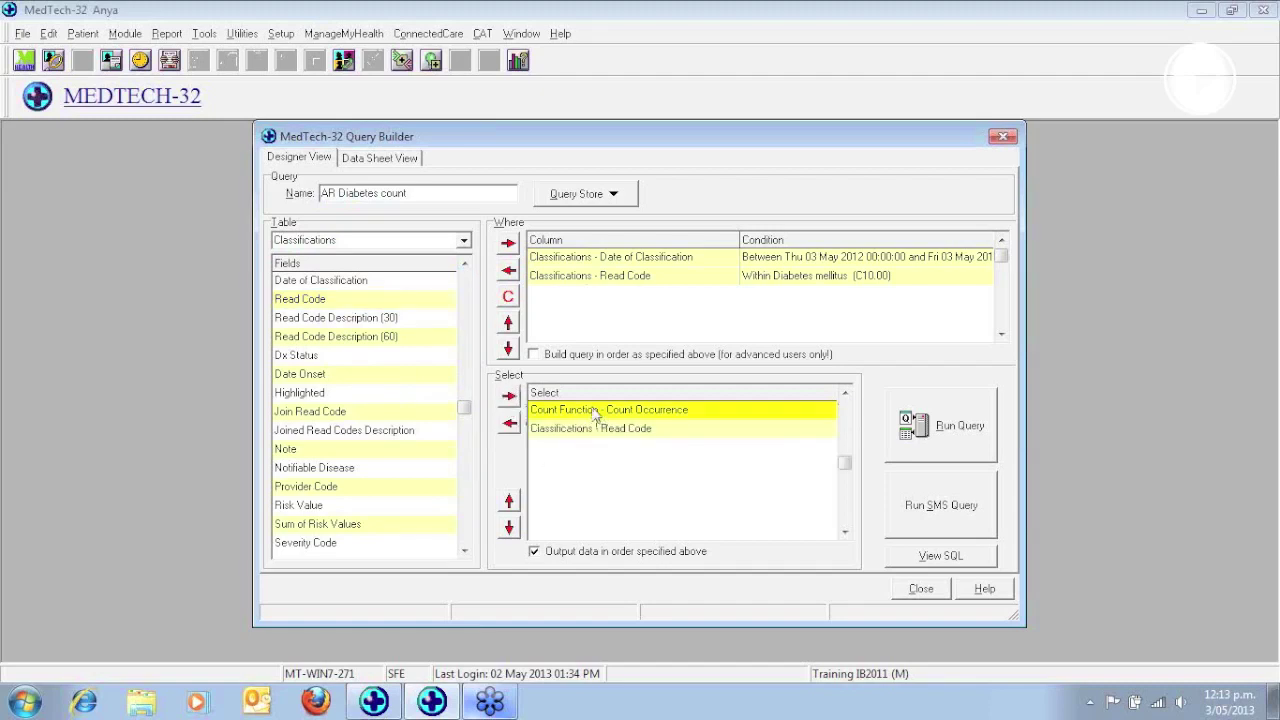
pyautogui.click(510, 530)
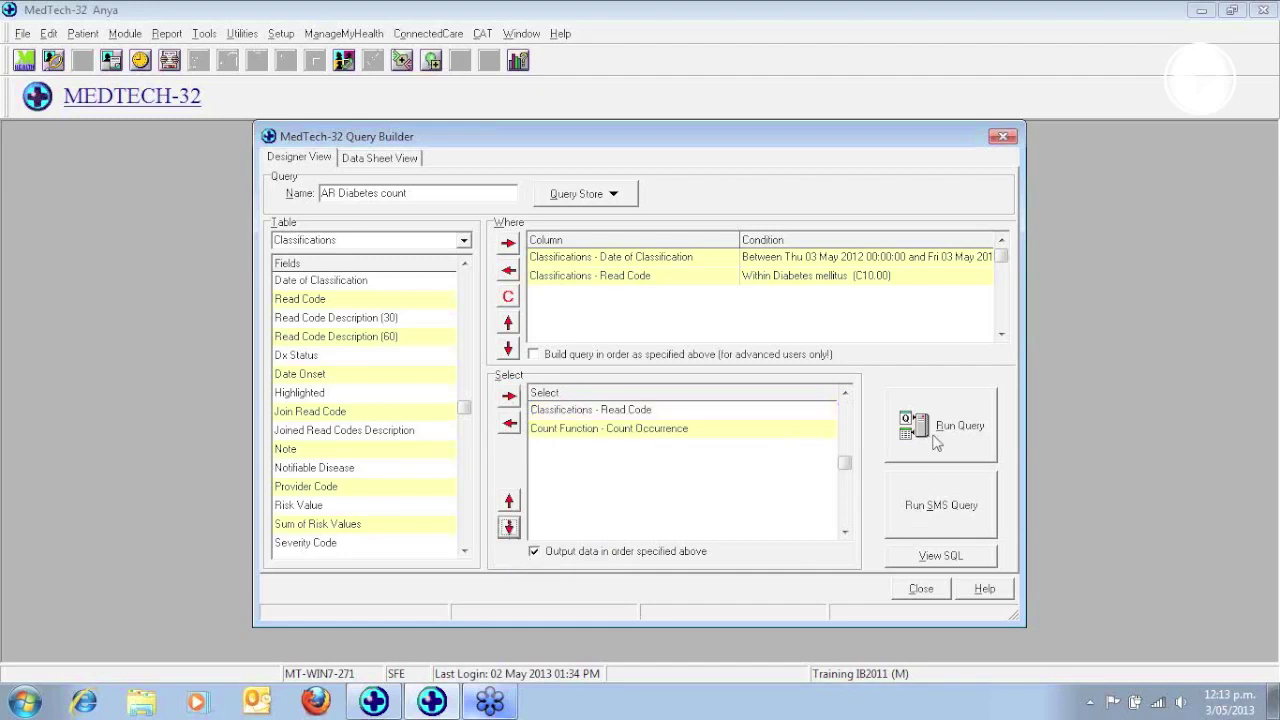
pyautogui.click(937, 441)
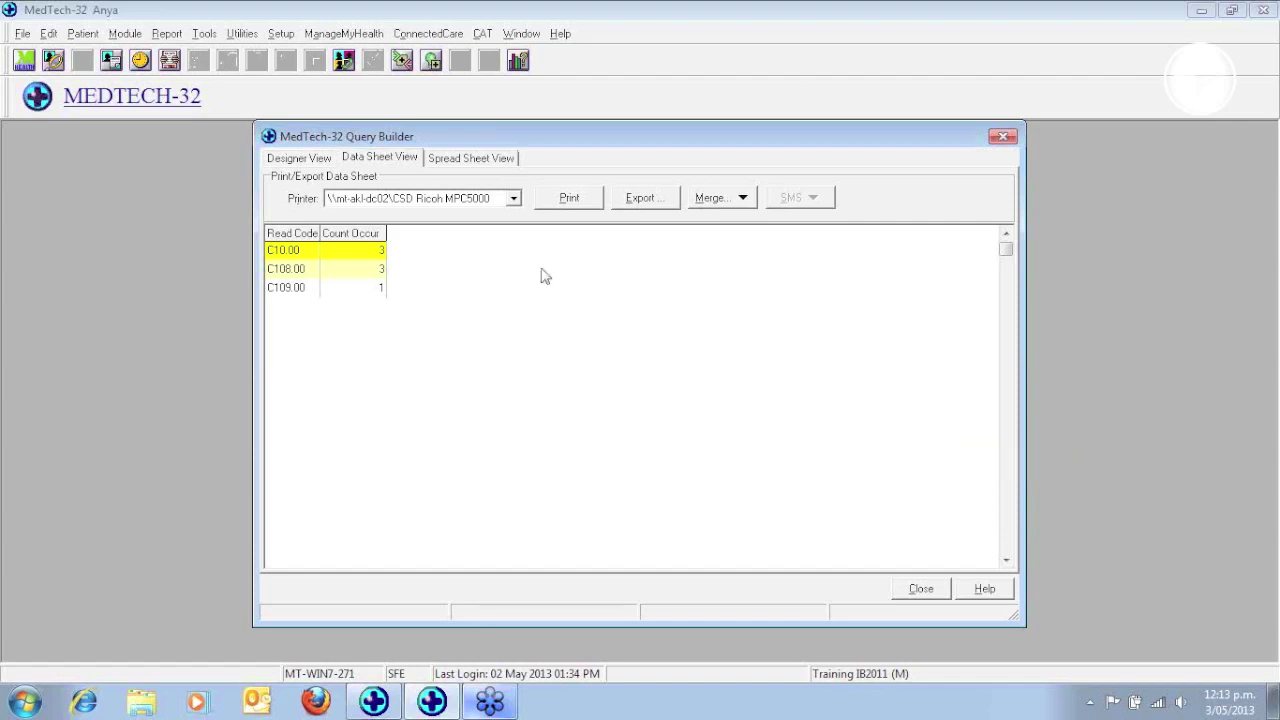
# - Replace Read Code with Read Code Description (30) in the Select output, place it above Count Occurrence, and run the query
pyautogui.click(300, 160)
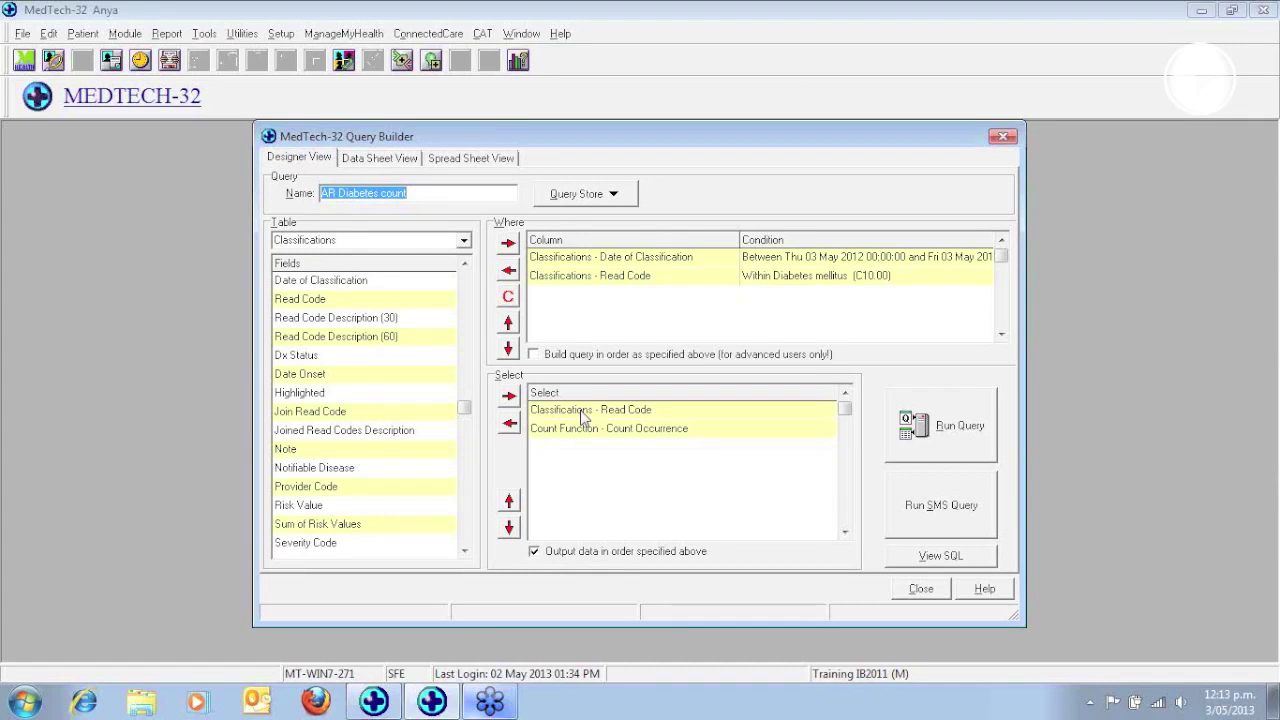
pyautogui.click(1258, 46)
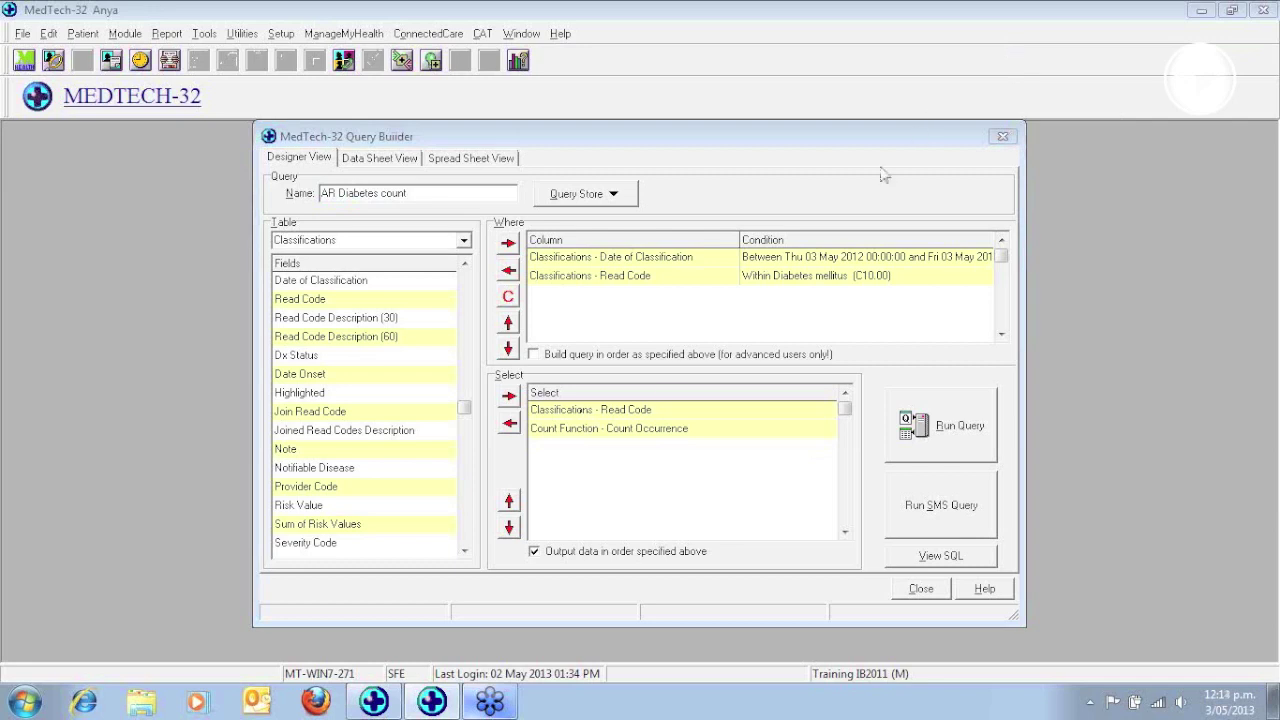
pyautogui.click(591, 416)
pyautogui.click(509, 423)
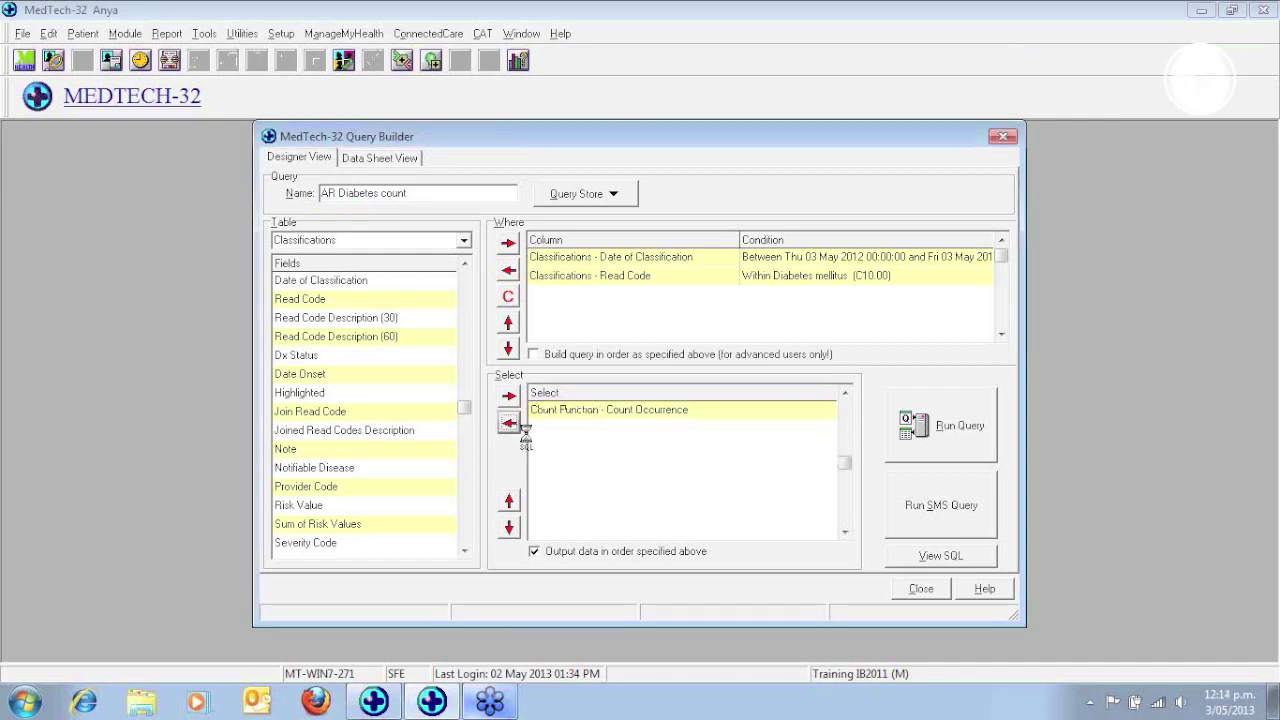
pyautogui.click(349, 318)
pyautogui.click(509, 396)
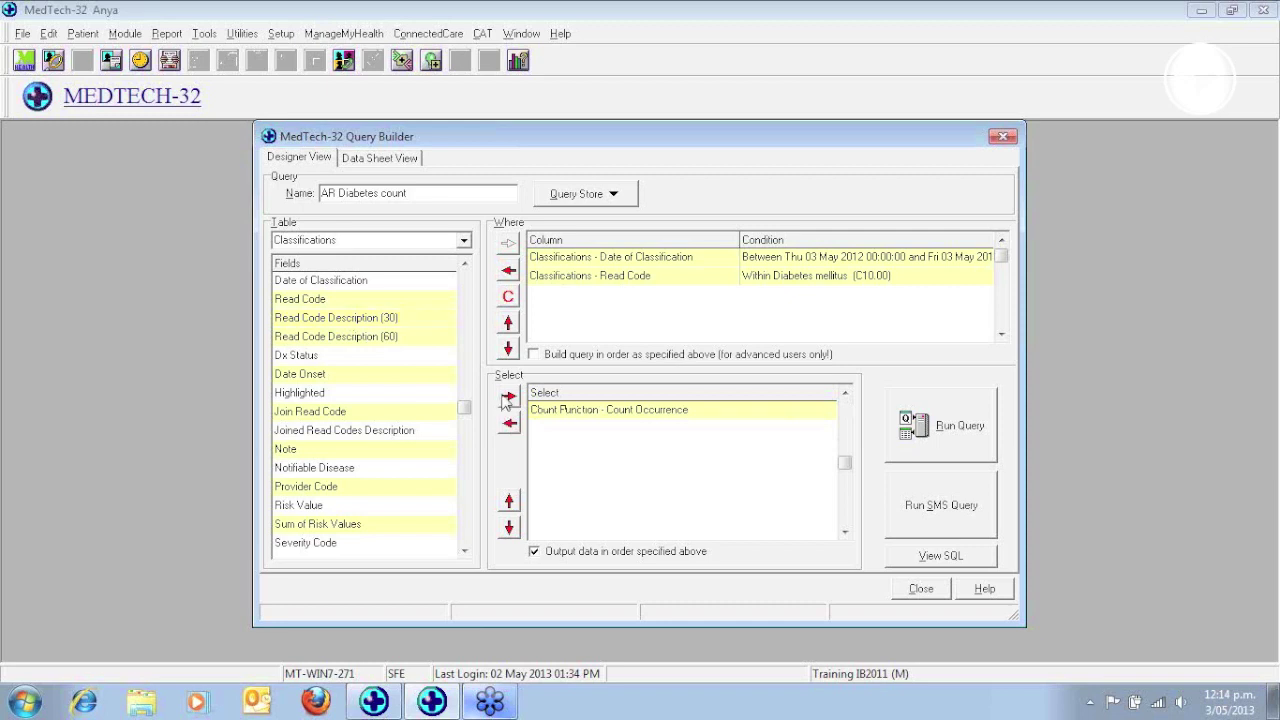
pyautogui.click(509, 501)
pyautogui.click(965, 430)
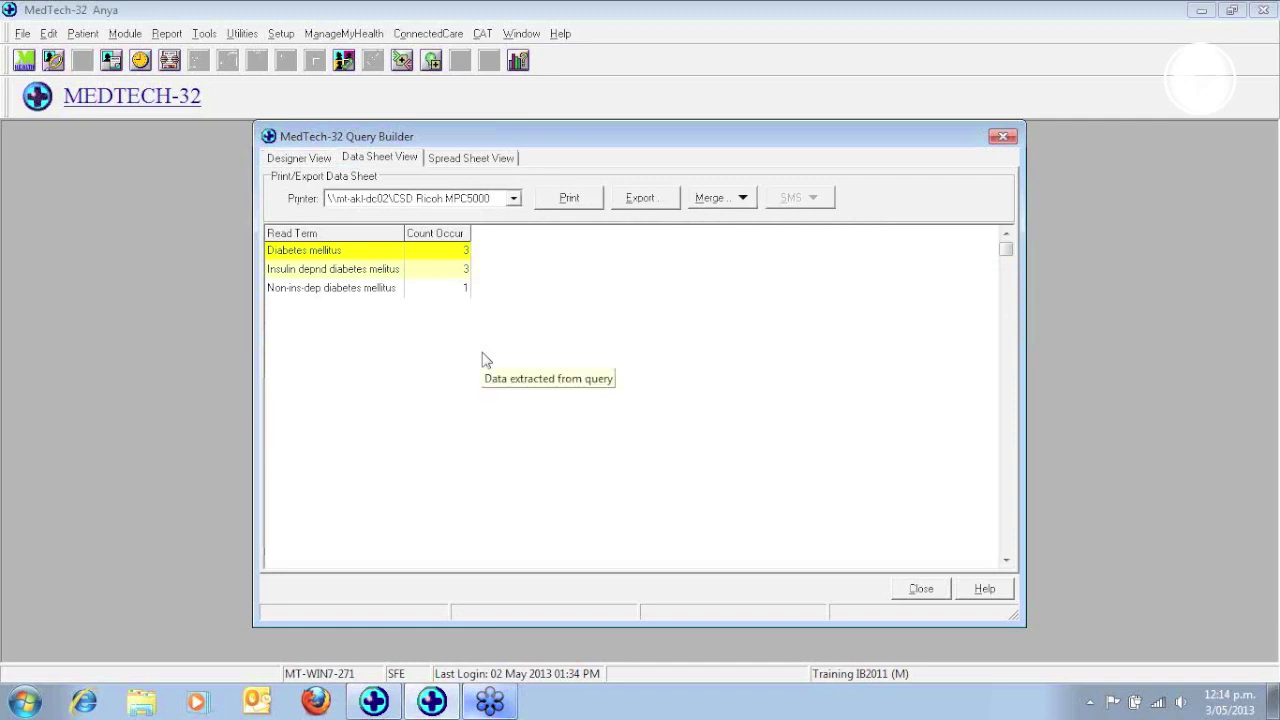
# - Examine the diabetes count results as a spreadsheet and as bar and pie charts
pyautogui.click(470, 160)
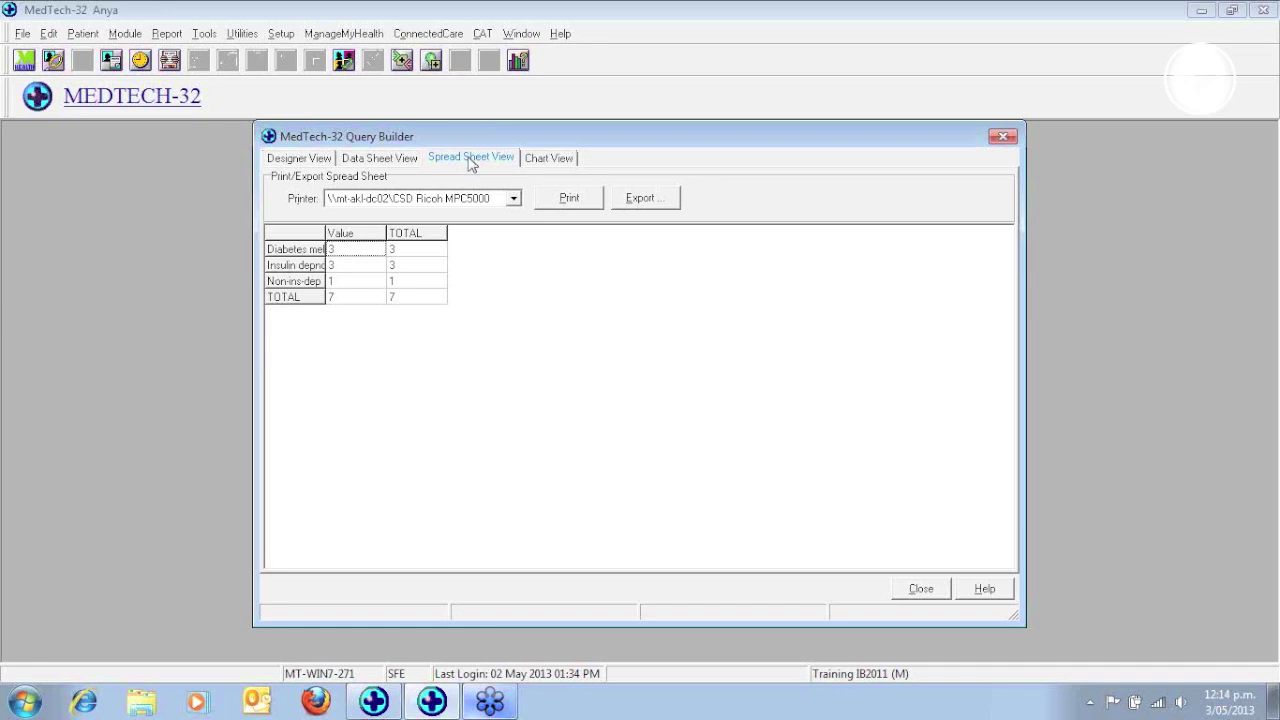
pyautogui.click(546, 164)
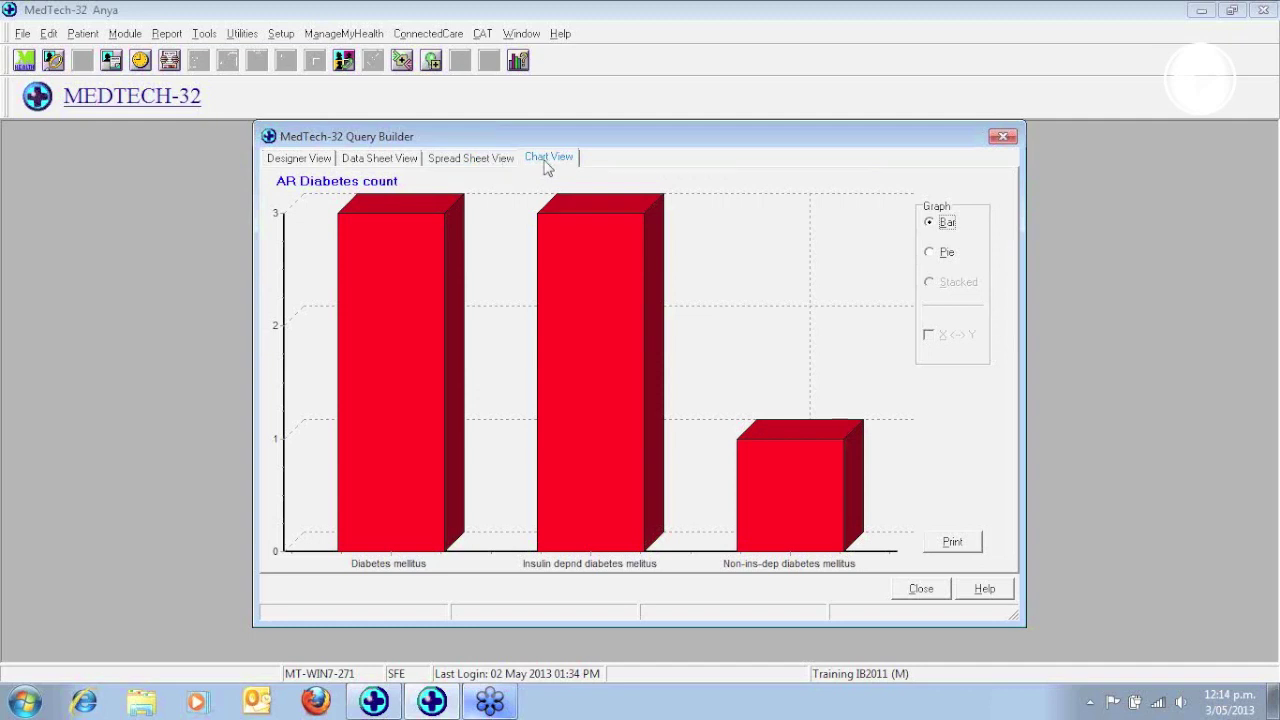
pyautogui.click(933, 258)
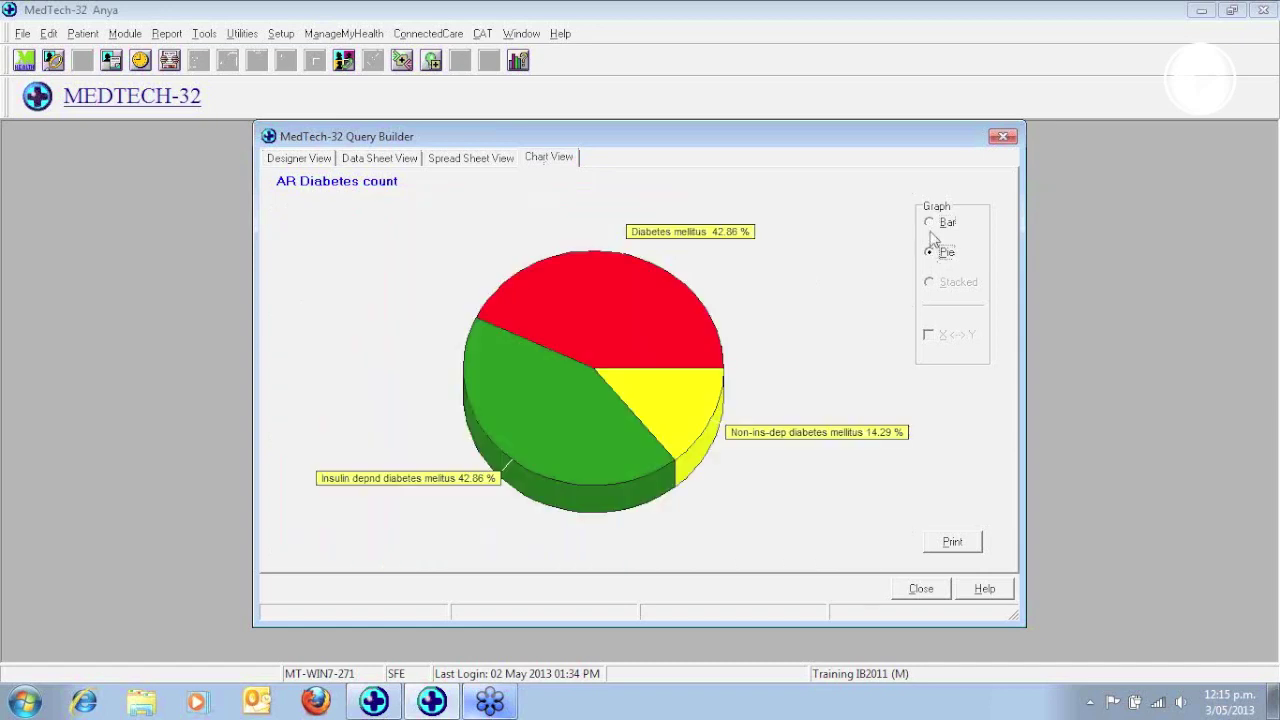
pyautogui.click(930, 226)
# - Save the revised "AR Diabetes count" query in the query store
pyautogui.click(290, 161)
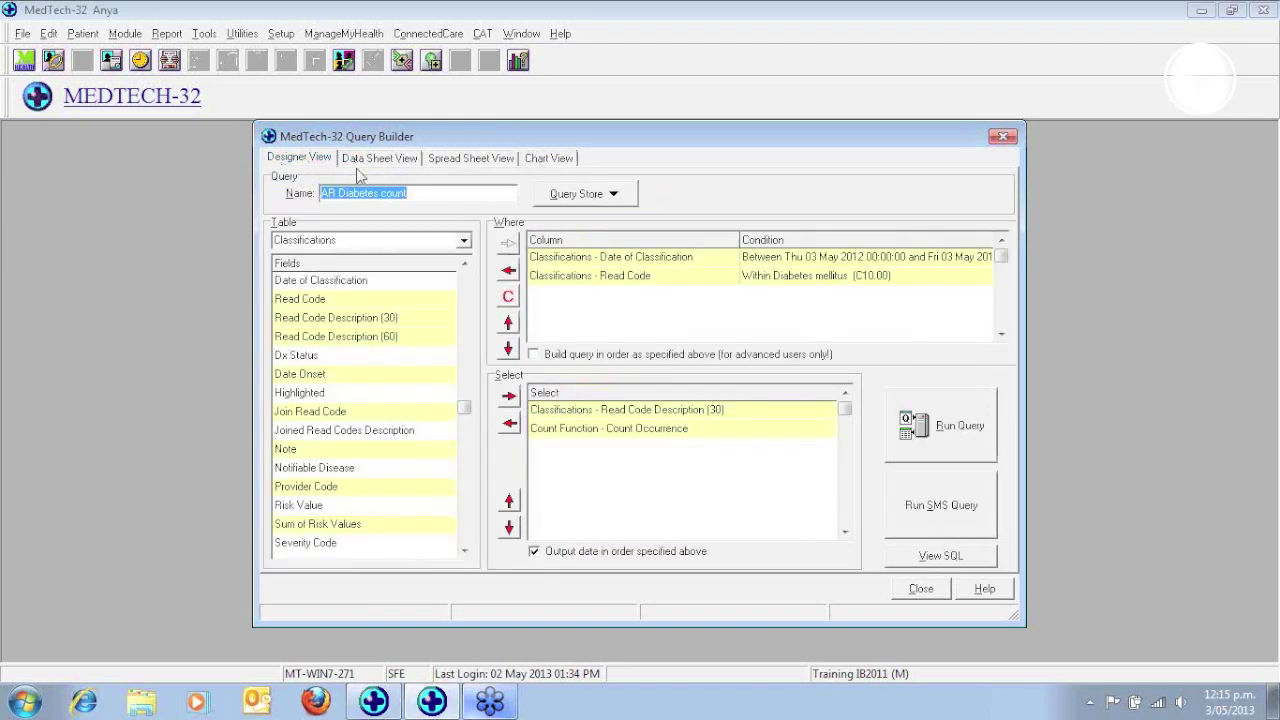
pyautogui.click(614, 196)
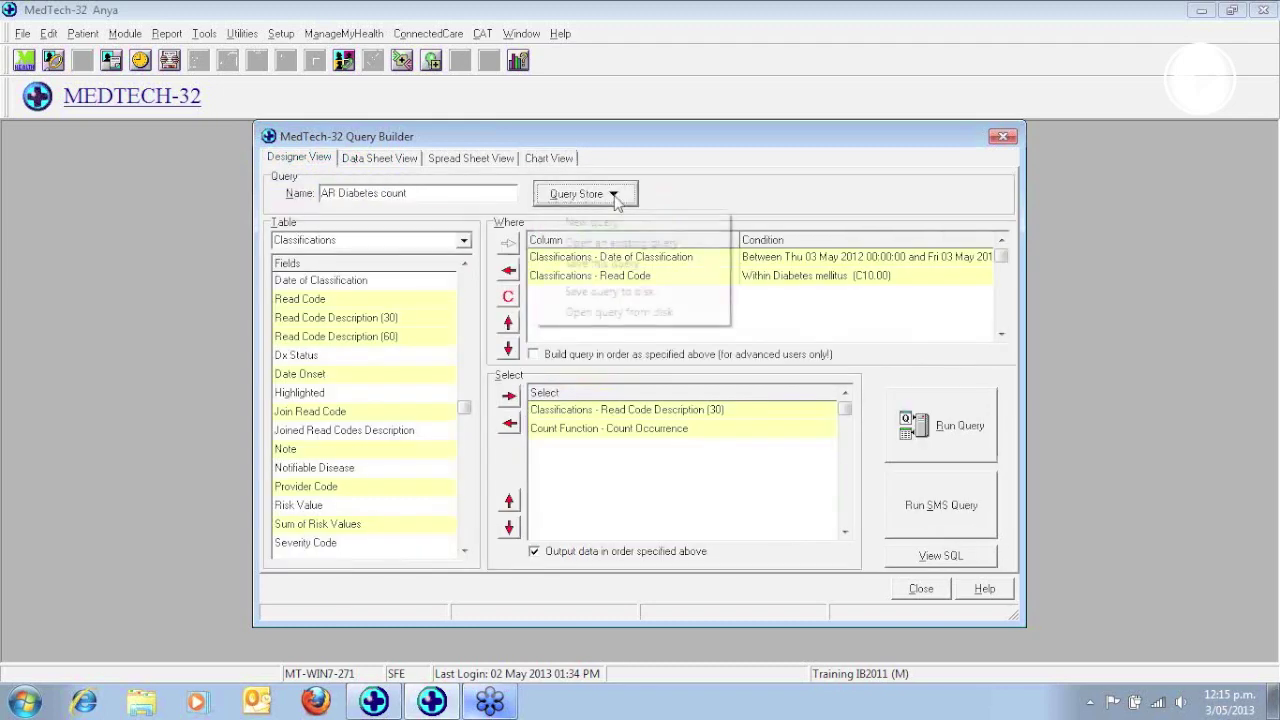
pyautogui.click(601, 265)
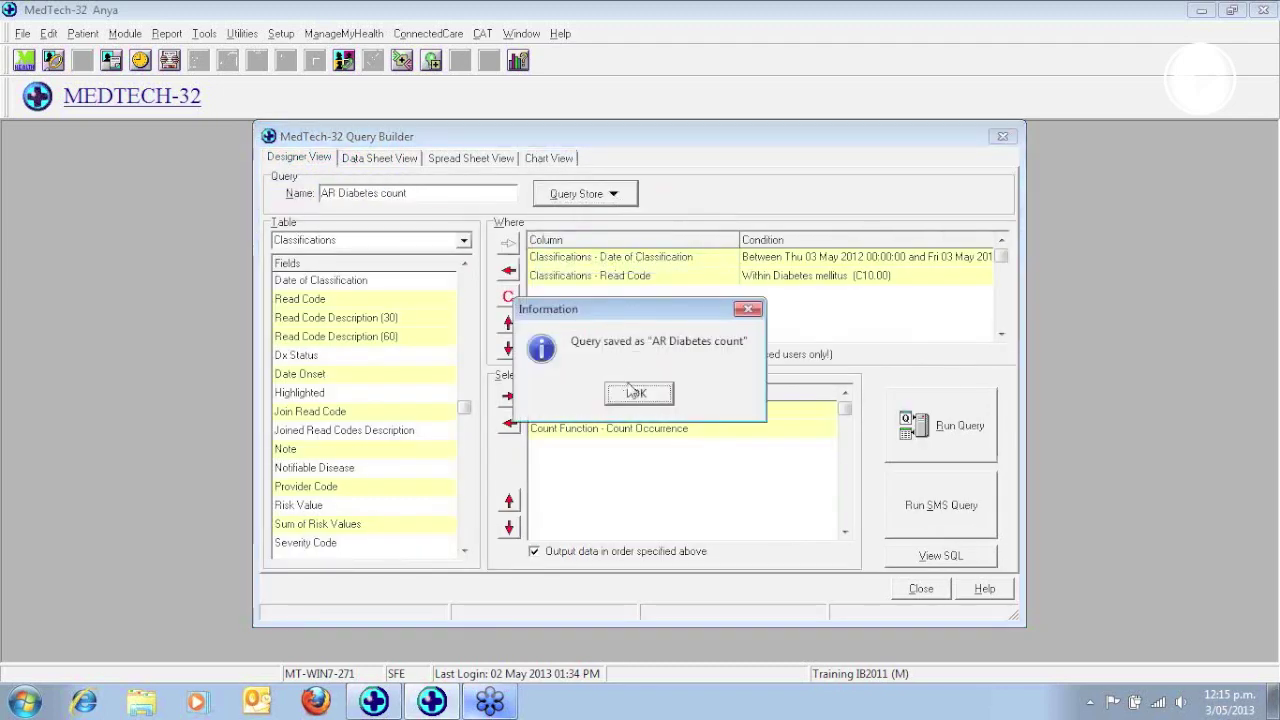